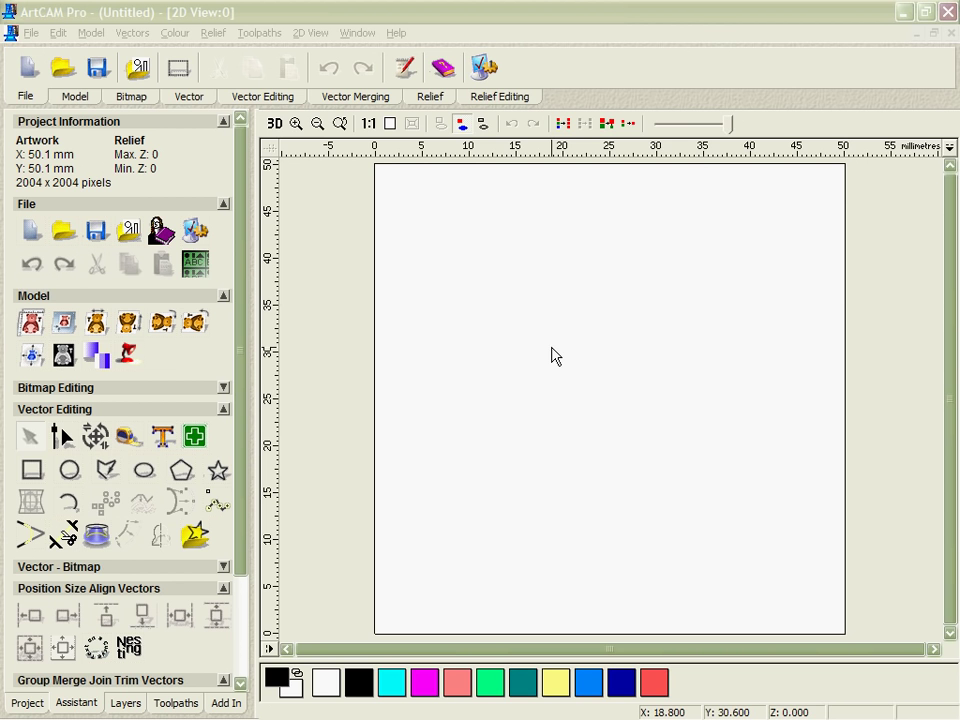
# - Open Beagle.jpg as a new model and set its width to 50 mm (47.432 mm high)
pyautogui.click(63, 67)
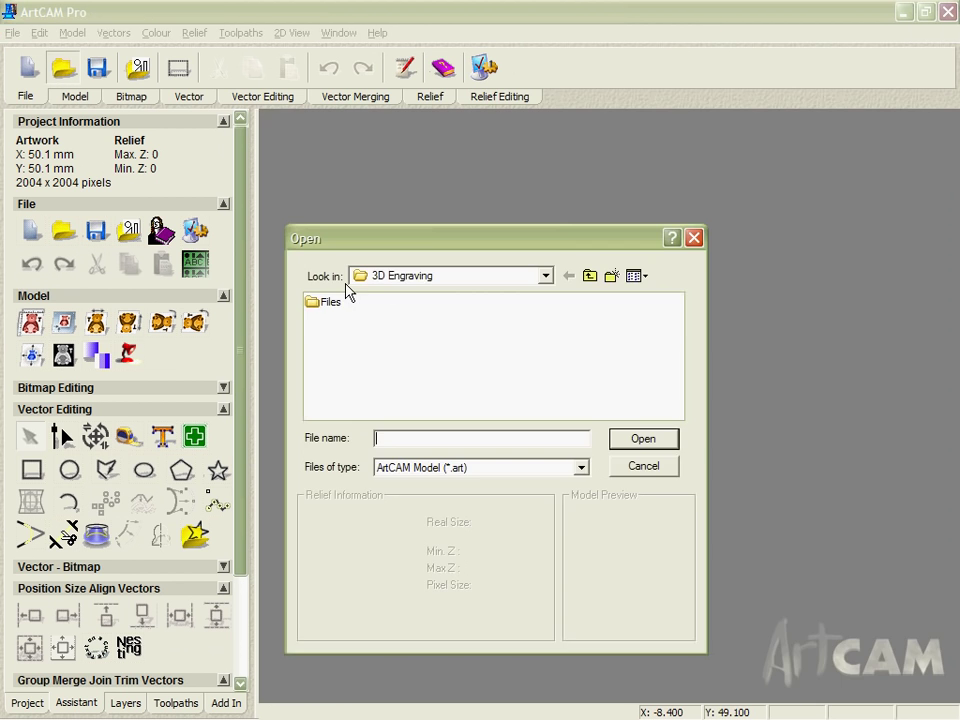
pyautogui.click(413, 468)
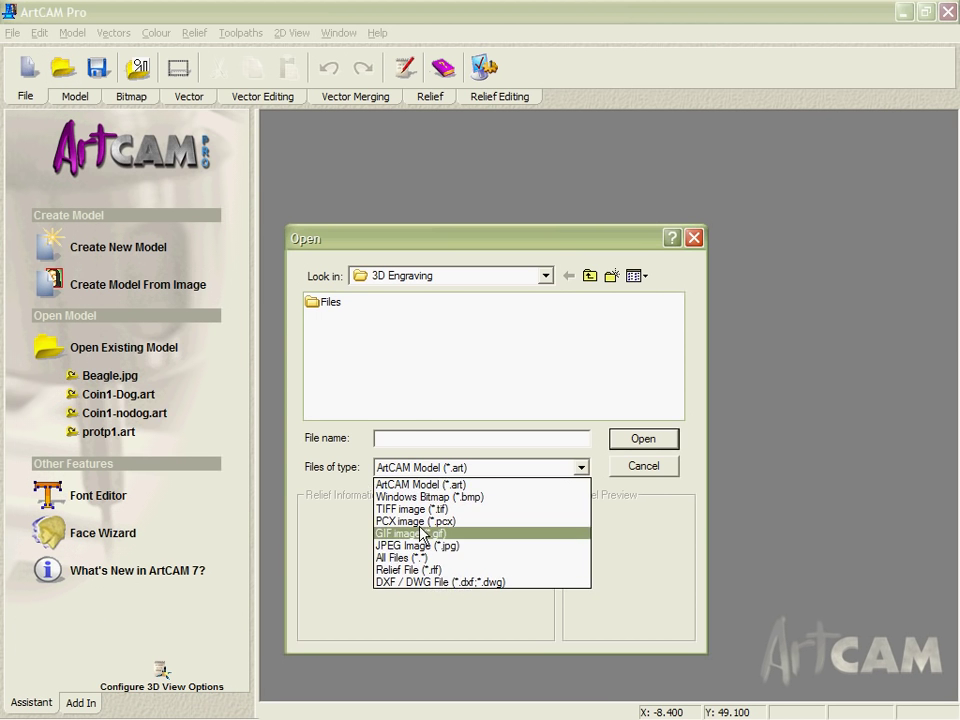
pyautogui.click(420, 548)
pyautogui.doubleClick(345, 317)
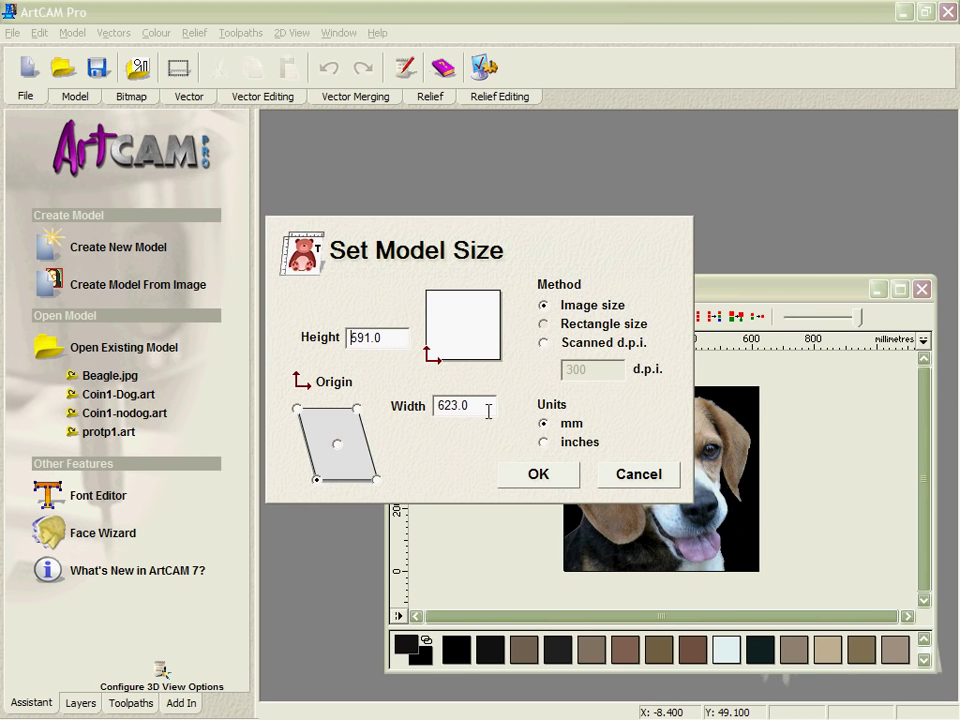
pyautogui.press('Tab')
pyautogui.write('50')
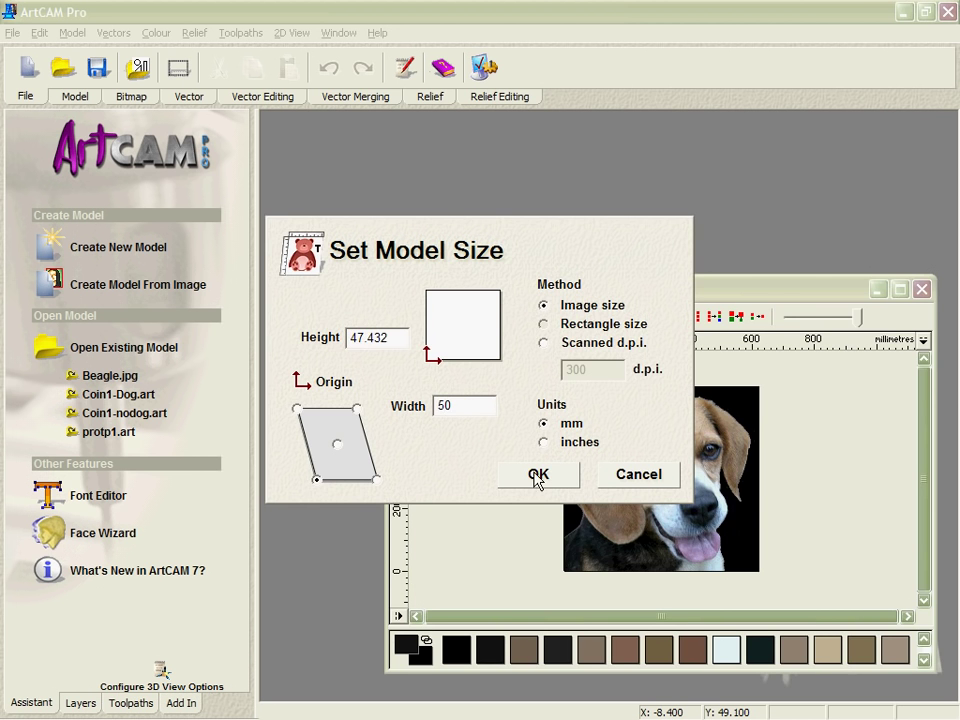
pyautogui.click(534, 476)
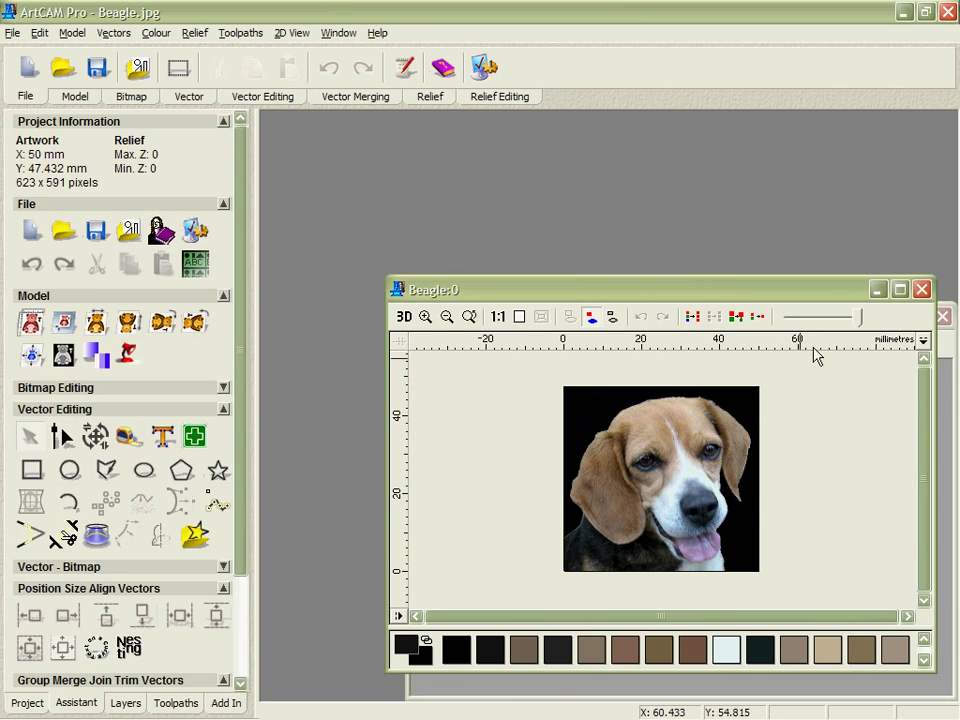
# - Maximize the Beagle:0 window and zoom in on the beagle photo
pyautogui.click(899, 290)
pyautogui.click(295, 122)
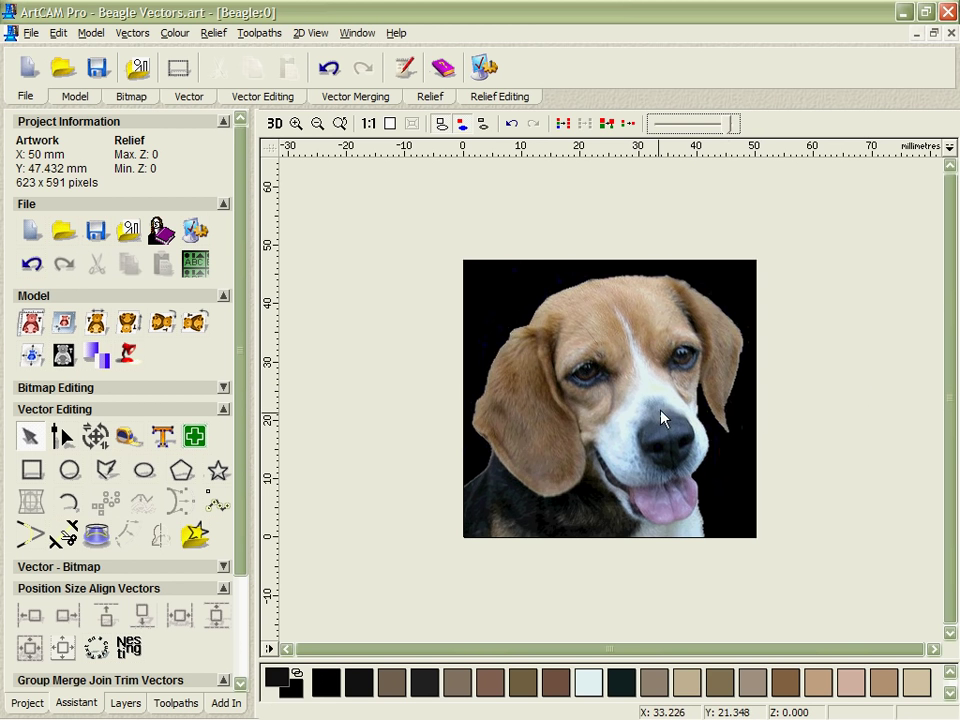
# - Fade the photo to low contrast and draw an ellipse over the dog's nose
pyautogui.scroll(1, 726, 399)
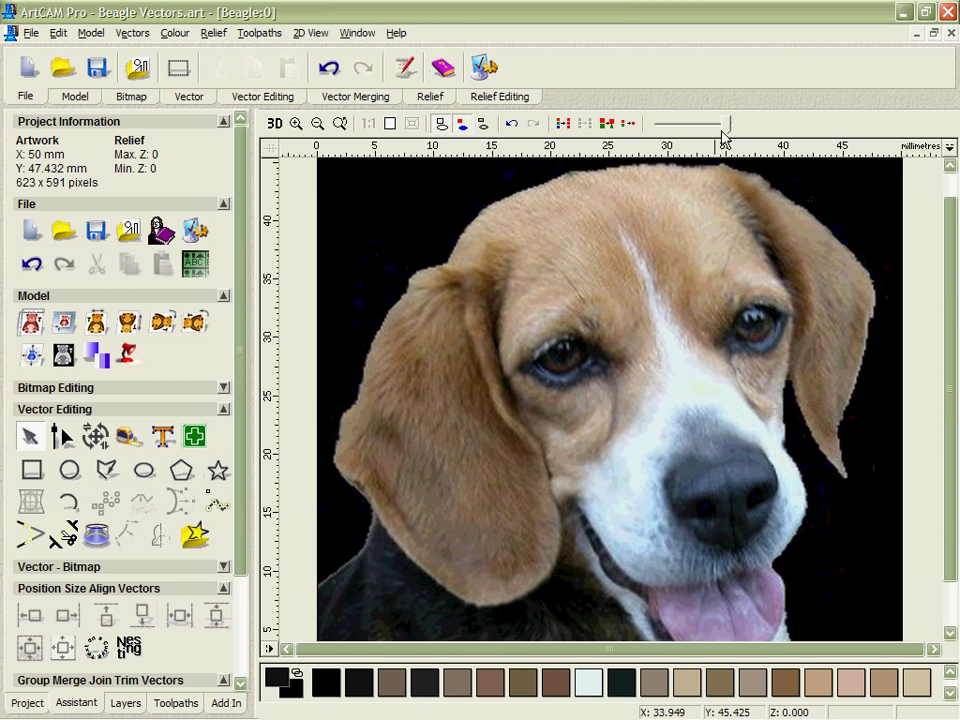
pyautogui.moveTo(724, 124); pyautogui.dragTo(688, 124)
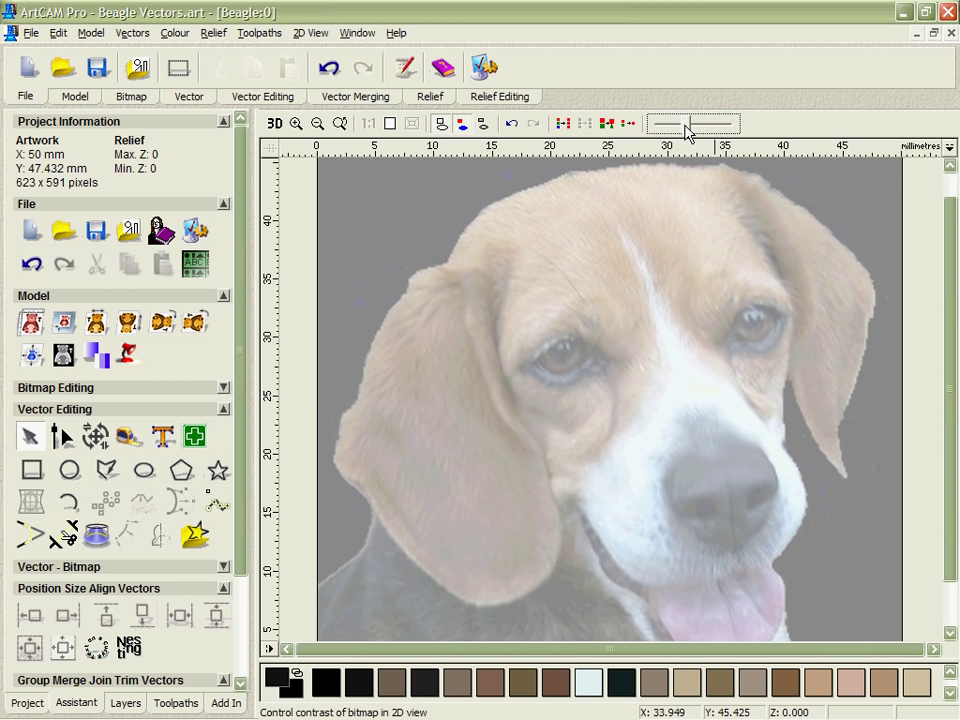
pyautogui.click(186, 94)
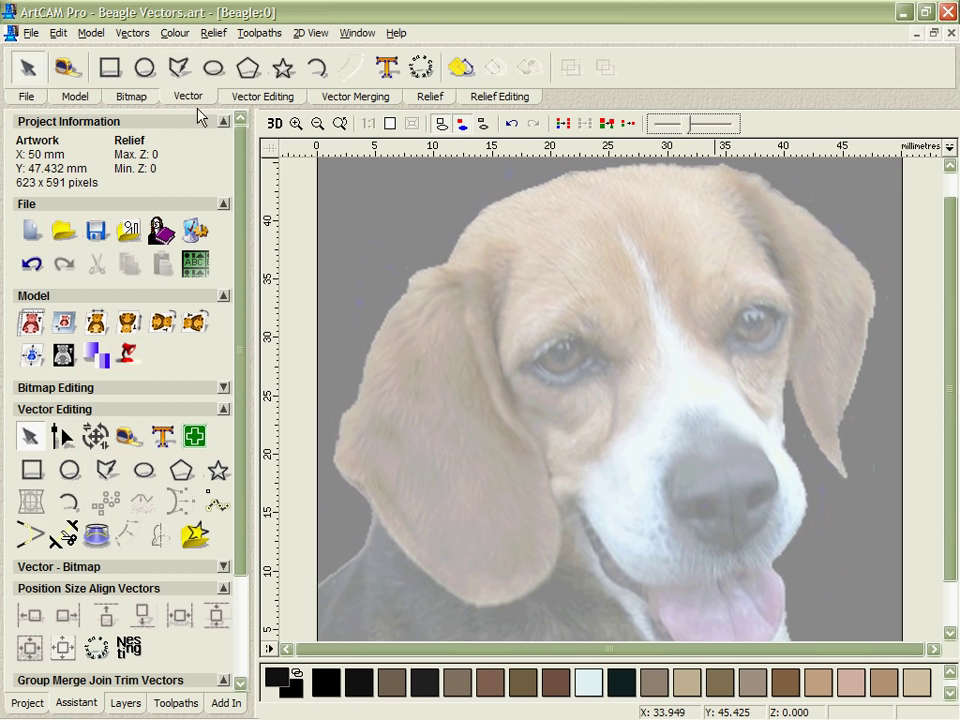
pyautogui.click(213, 67)
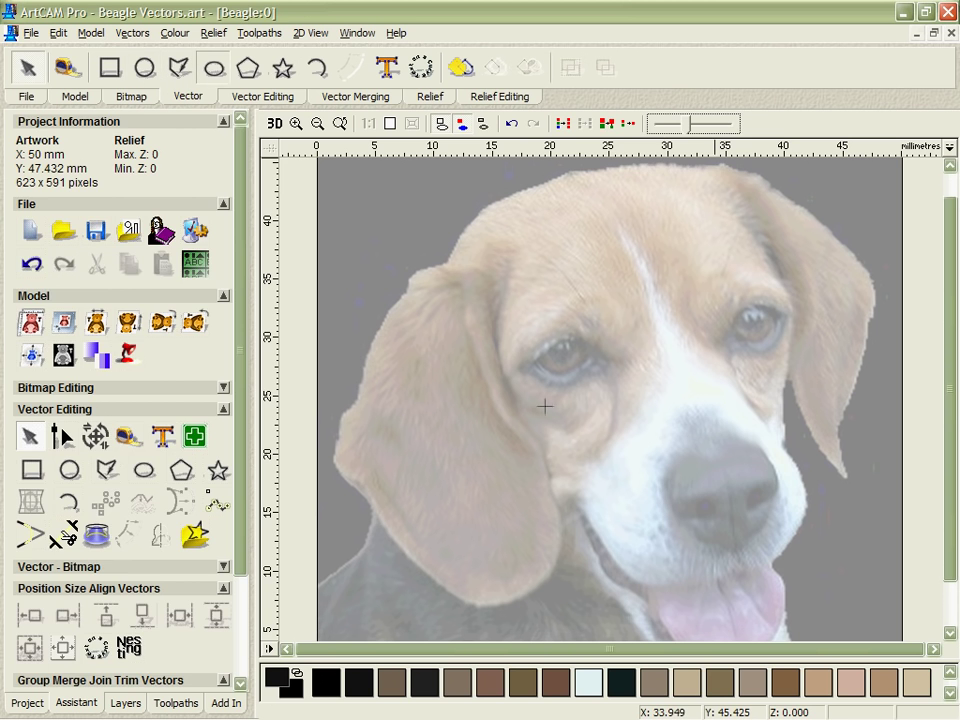
pyautogui.moveTo(724, 488); pyautogui.dragTo(771, 534)
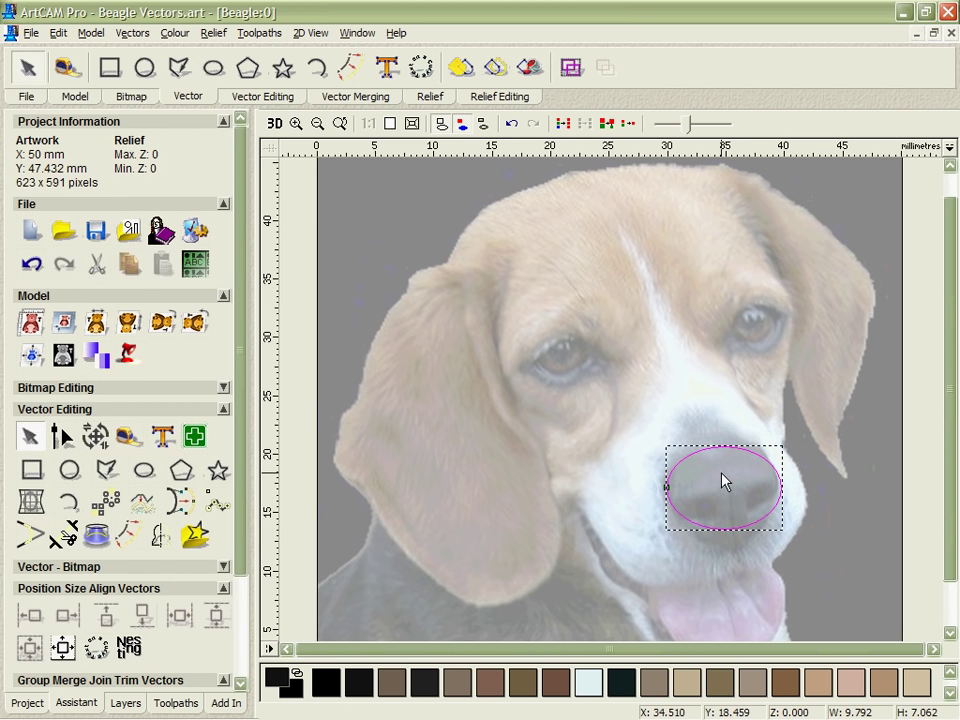
# - Node-edit the ellipse, stretching its top, bottom and sides to fit the nose
pyautogui.doubleClick(724, 481)
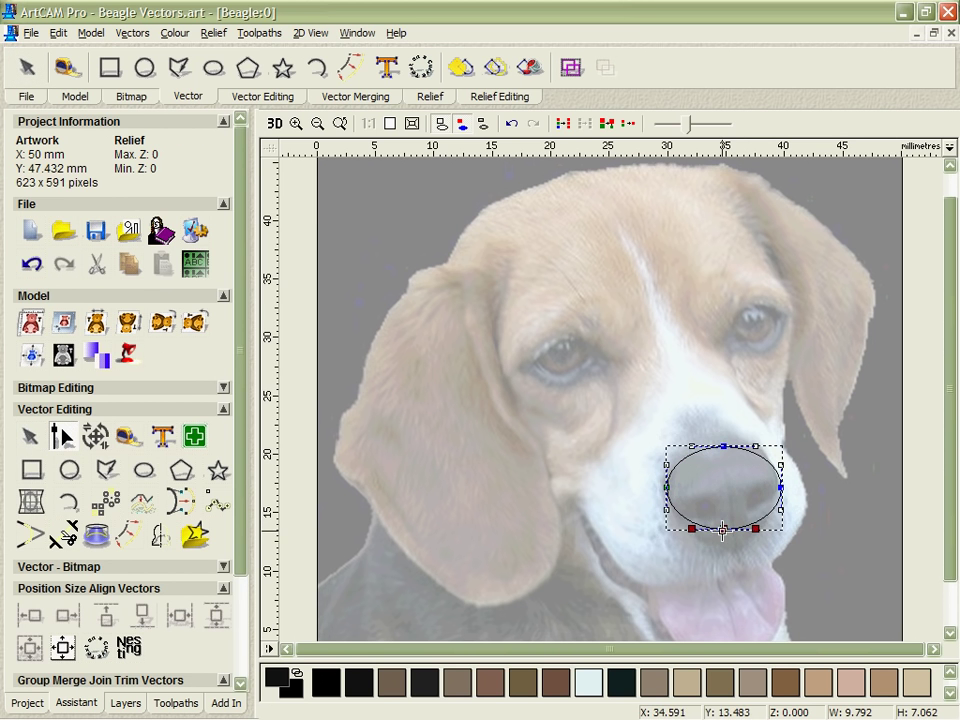
pyautogui.moveTo(723, 531); pyautogui.dragTo(720, 545)
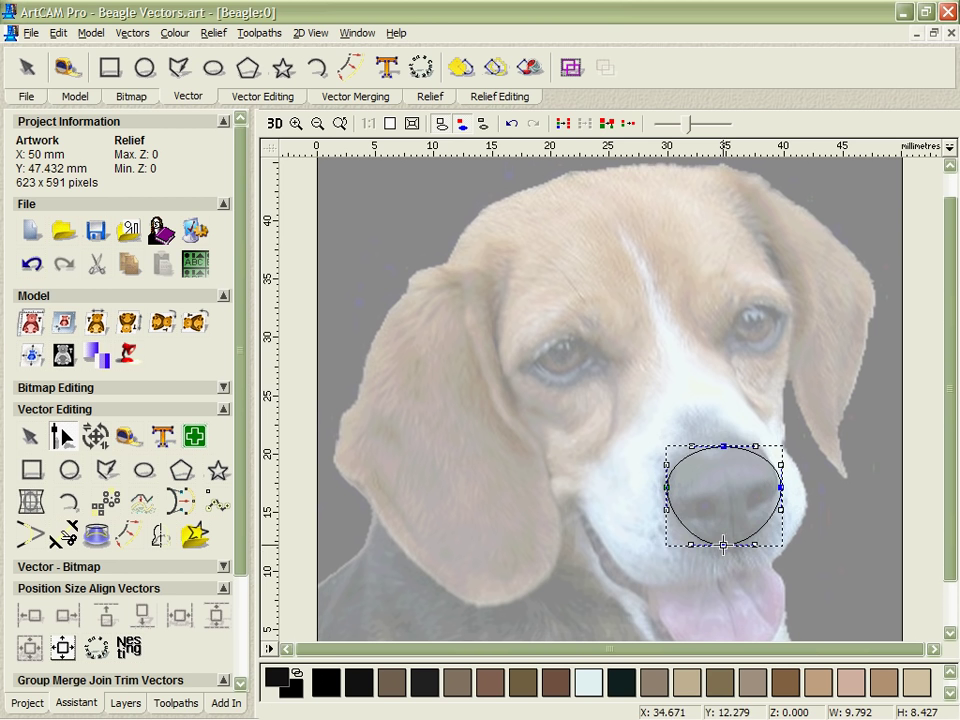
pyautogui.moveTo(718, 448)
pyautogui.mouseDown()
pyautogui.moveTo(718, 434)
pyautogui.moveTo(720, 442)
pyautogui.mouseUp()
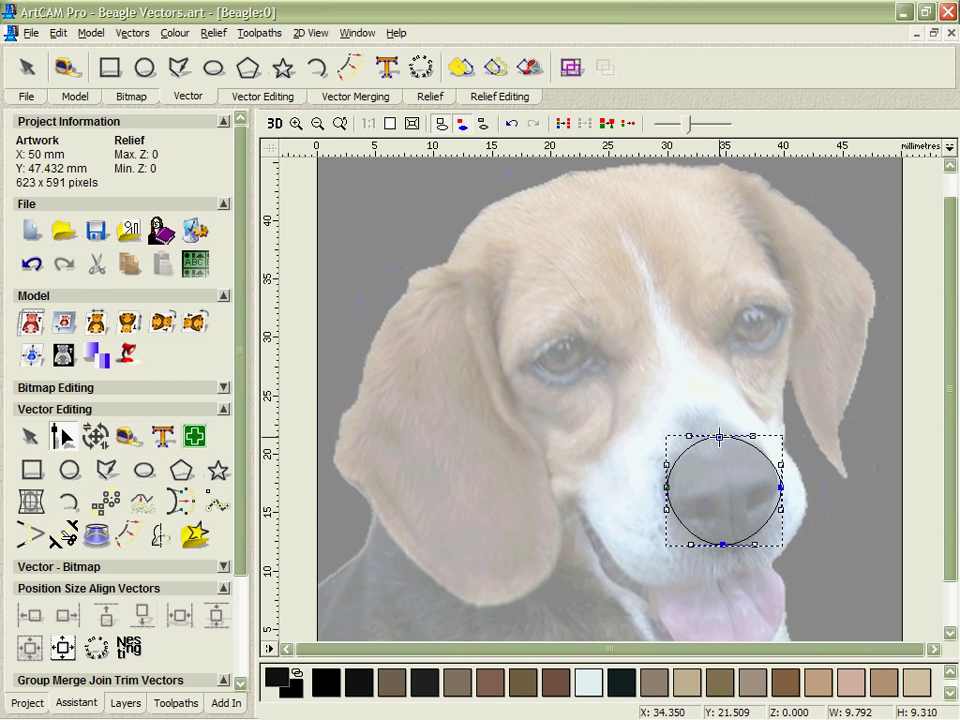
pyautogui.click(666, 490)
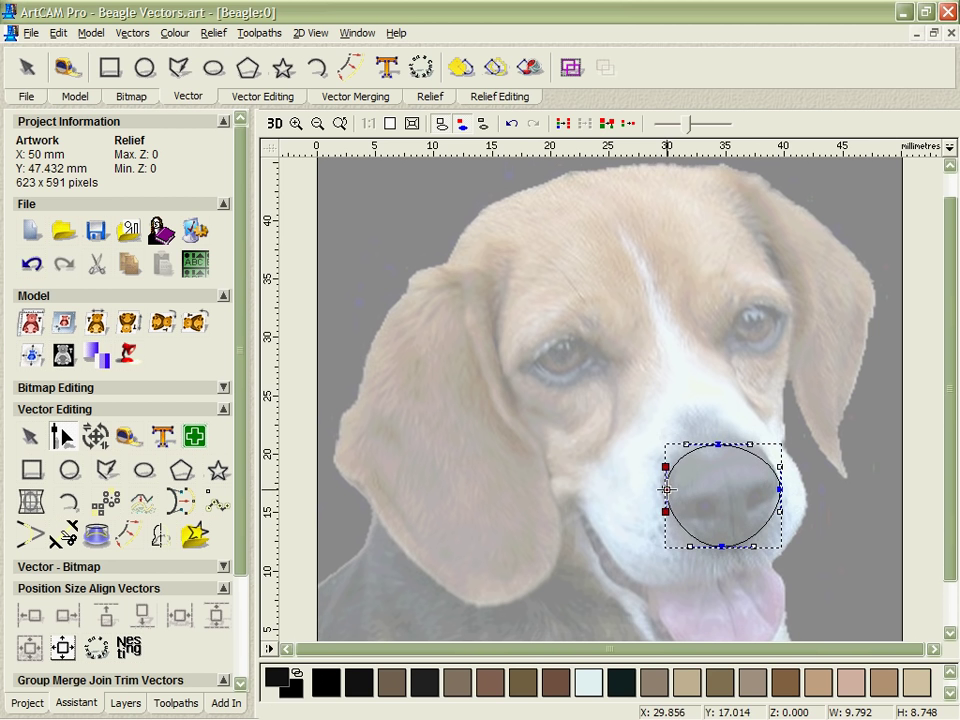
pyautogui.moveTo(666, 490); pyautogui.dragTo(663, 491)
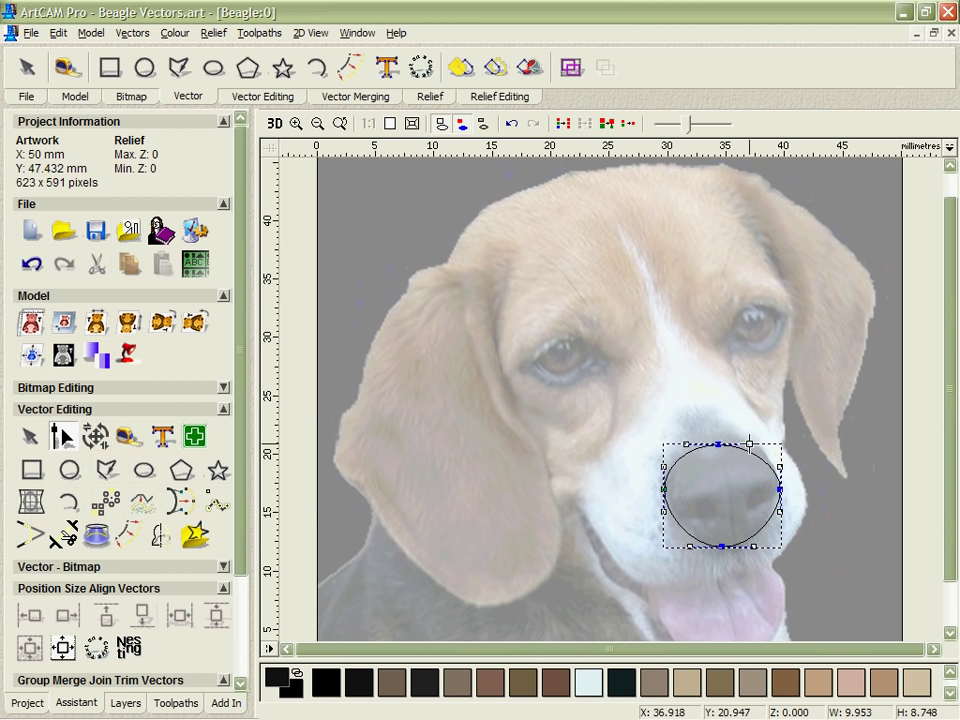
pyautogui.moveTo(749, 442); pyautogui.dragTo(751, 437)
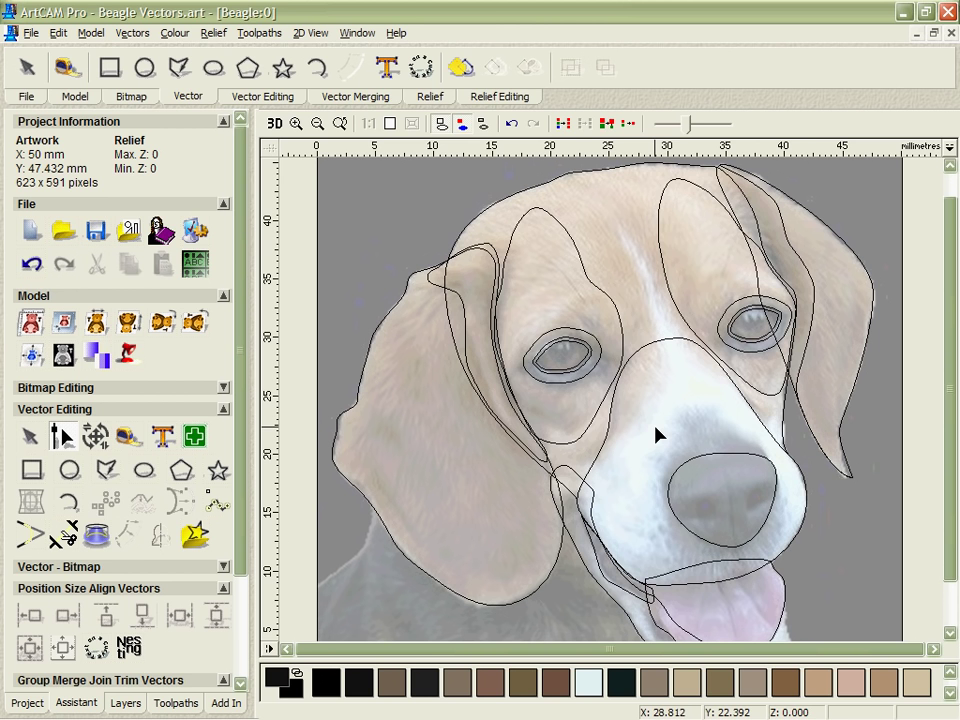
# - Tile the 2D and 3D views vertically, fit the artwork, tilt the flat relief, and select the jaw vector
pyautogui.click(354, 34)
pyautogui.click(356, 70)
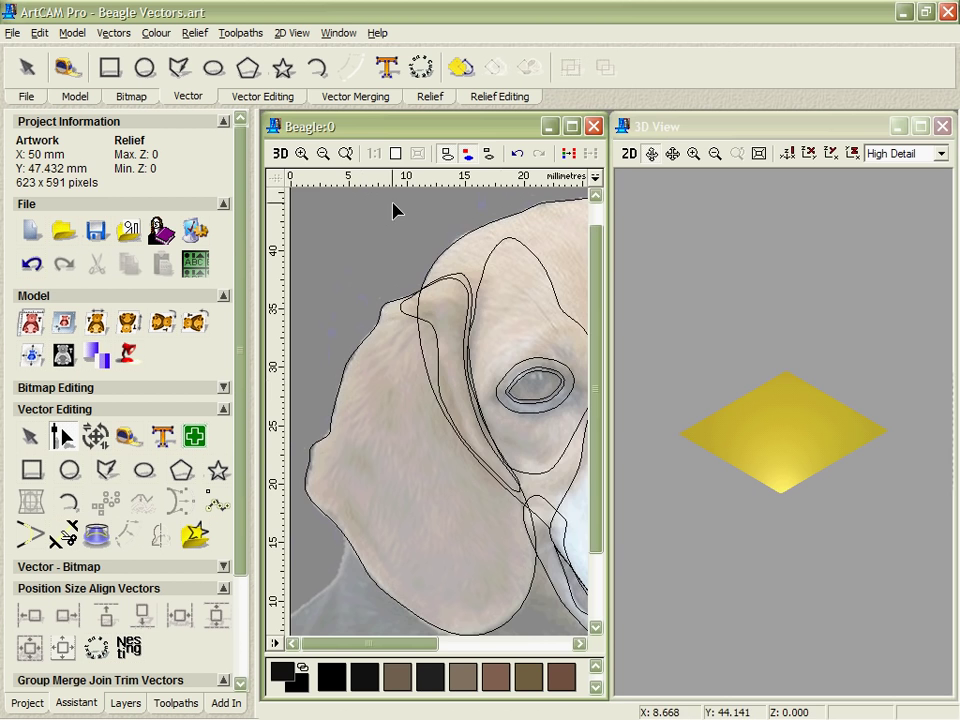
pyautogui.click(395, 153)
pyautogui.moveTo(834, 407); pyautogui.dragTo(770, 527)
pyautogui.scroll(5, 806, 439)
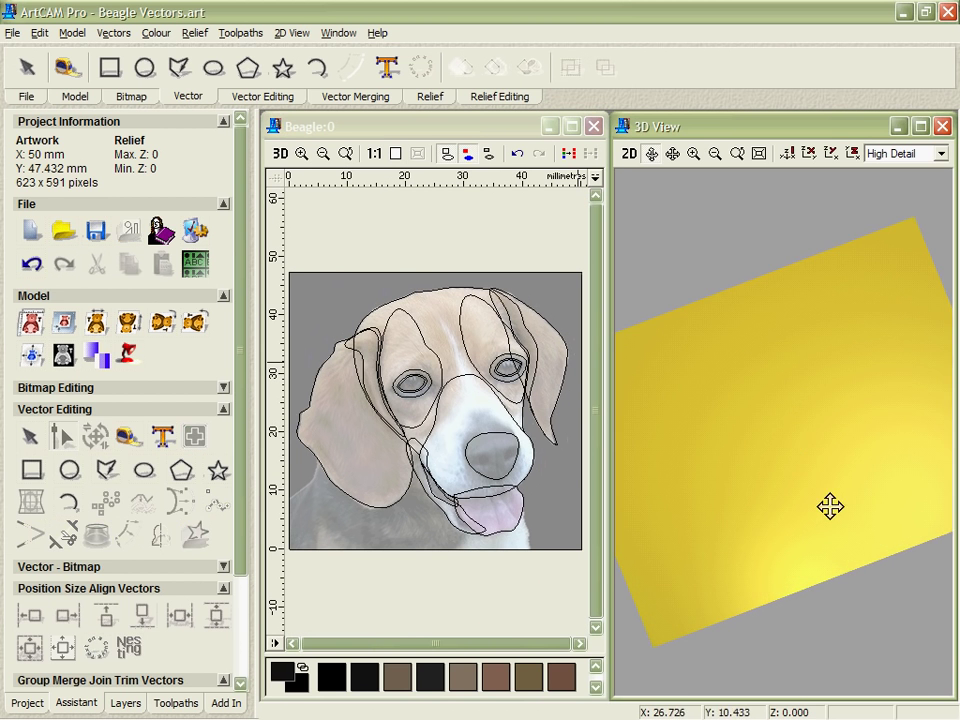
pyautogui.moveTo(761, 420); pyautogui.dragTo(827, 463)
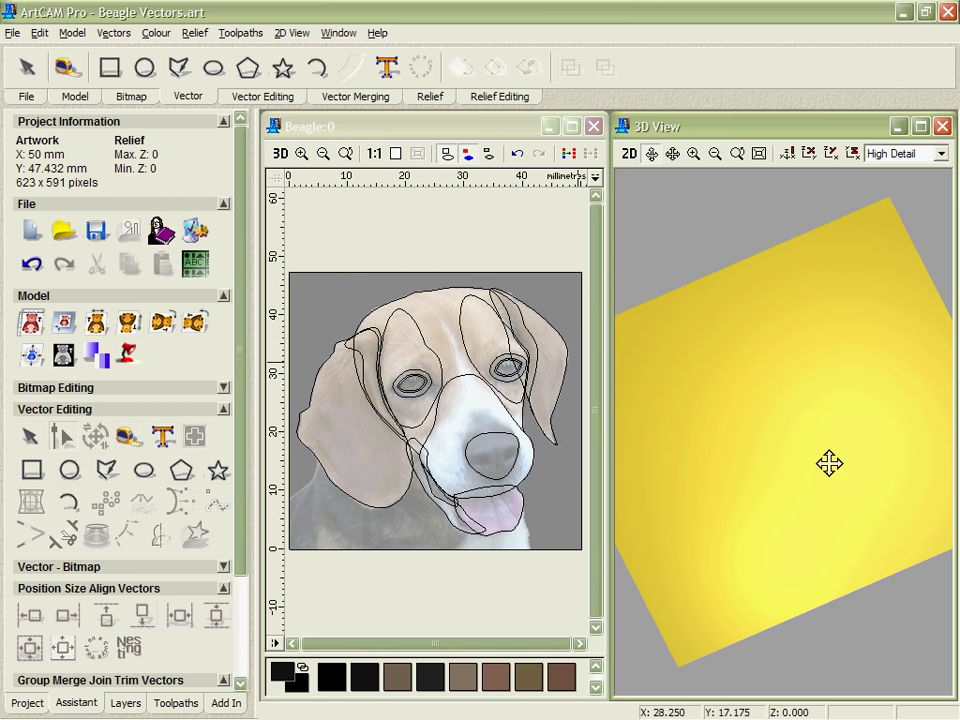
pyautogui.click(434, 510)
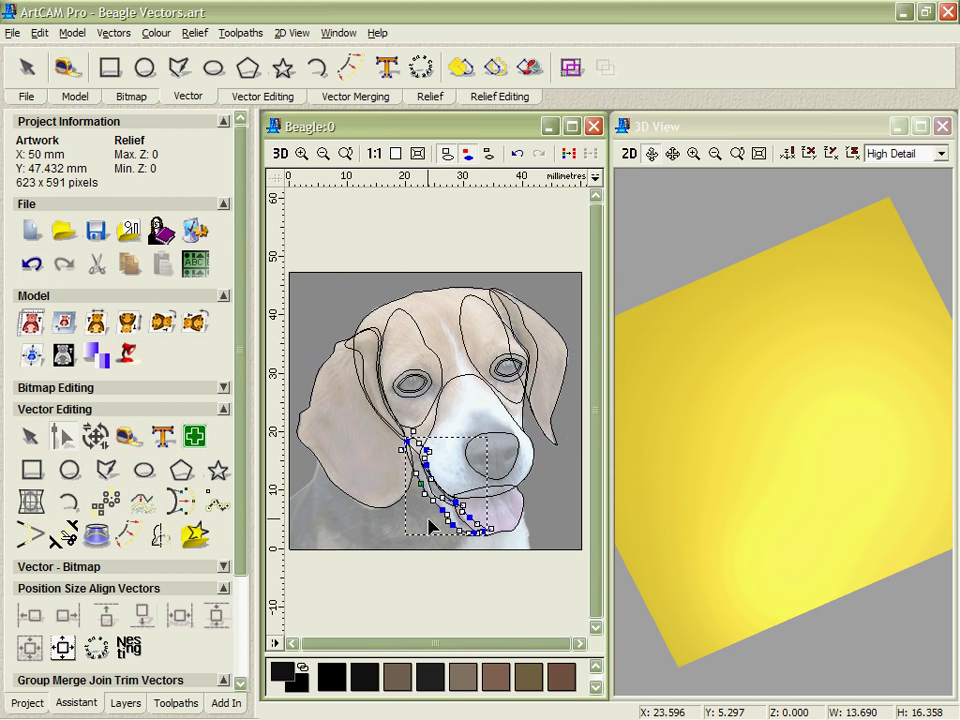
# - Raise the jaw-line vector into the relief with the Shape Editor and check it in 3D
pyautogui.doubleClick(430, 527)
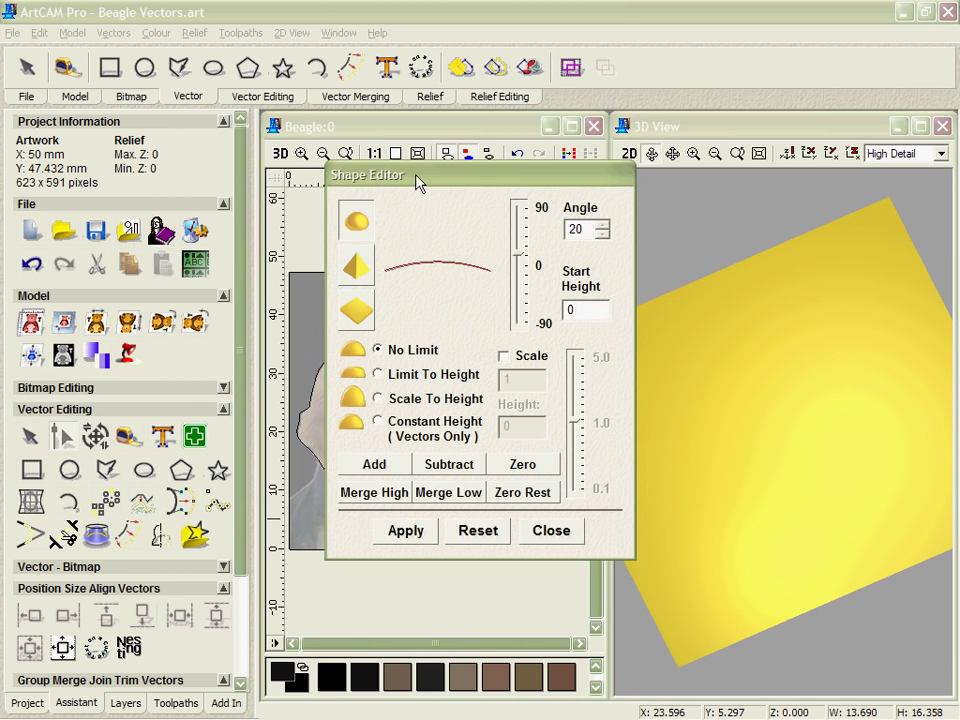
pyautogui.moveTo(420, 180); pyautogui.dragTo(160, 50)
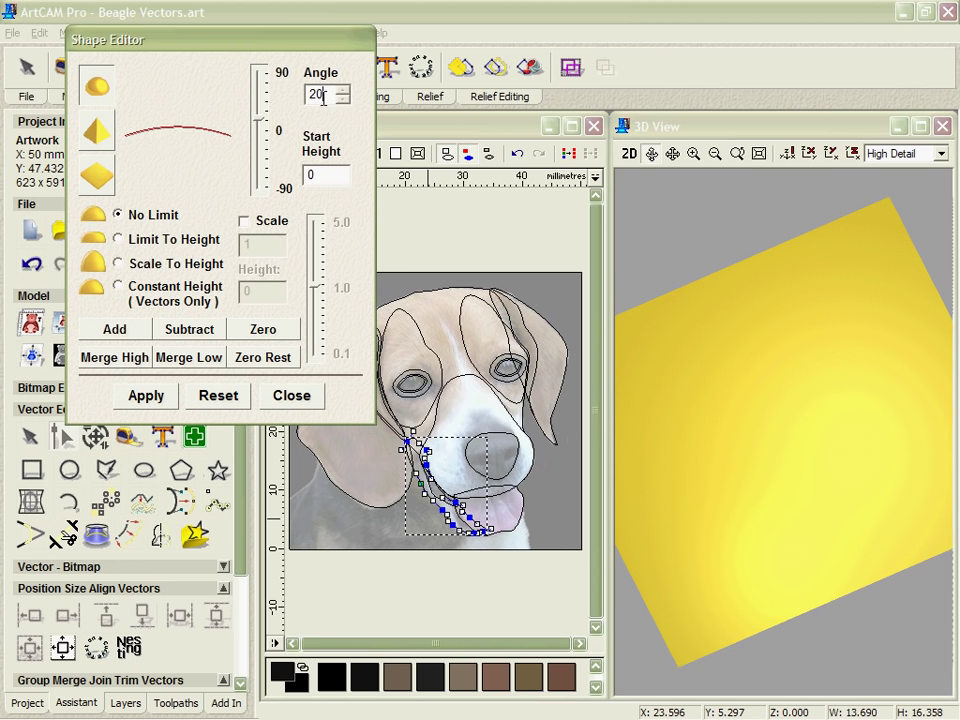
pyautogui.click(112, 329)
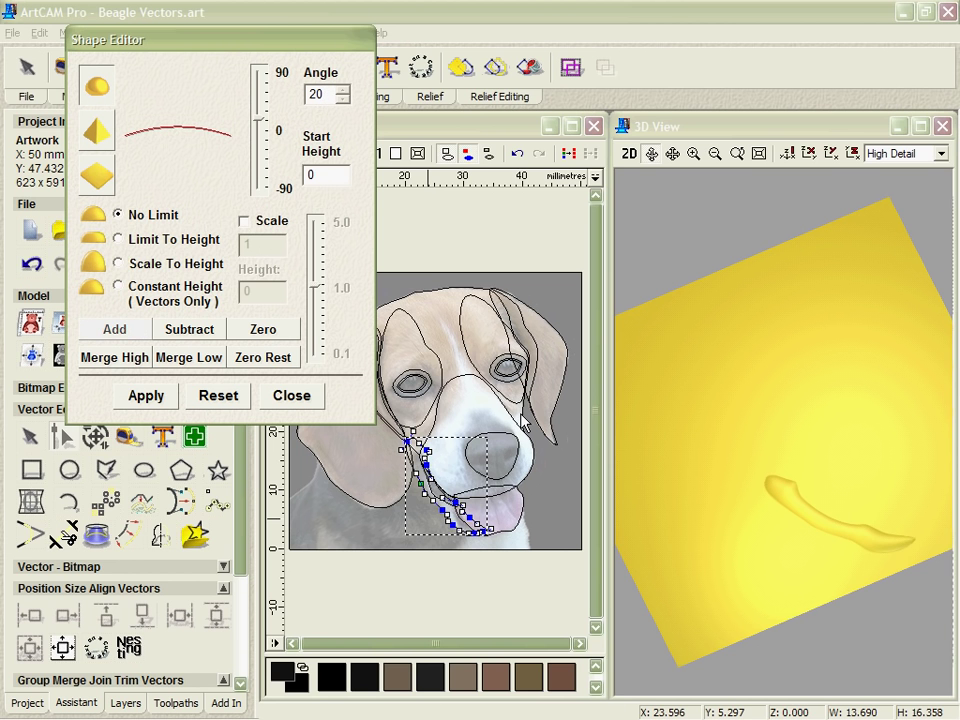
pyautogui.moveTo(800, 465); pyautogui.dragTo(780, 484)
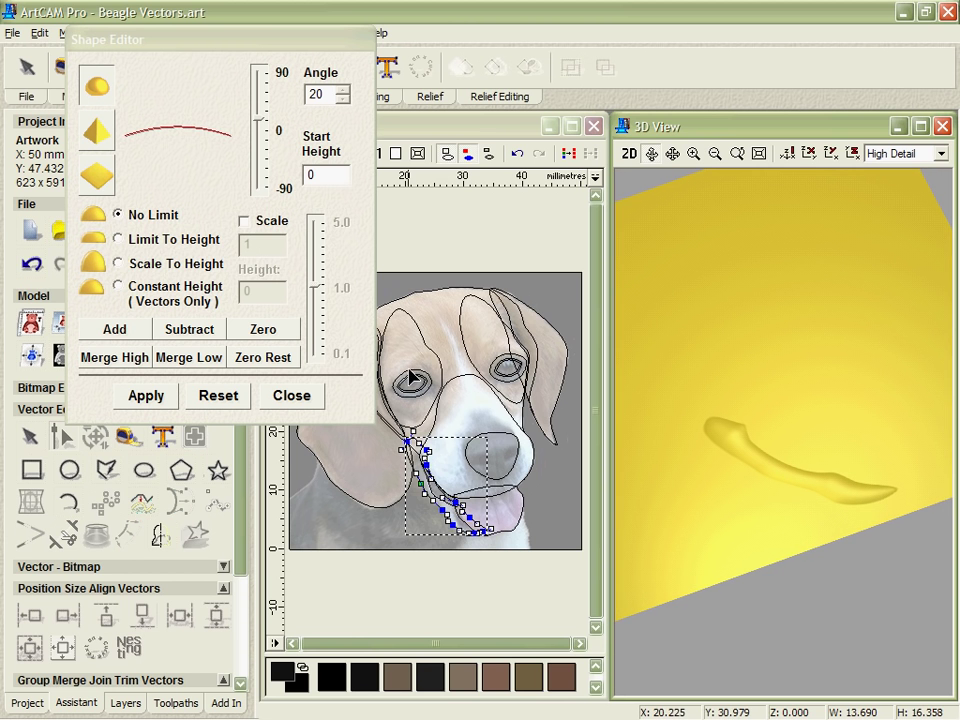
# - Merge the tongue shape into the relief with Merge High at angle -10
pyautogui.click(522, 510)
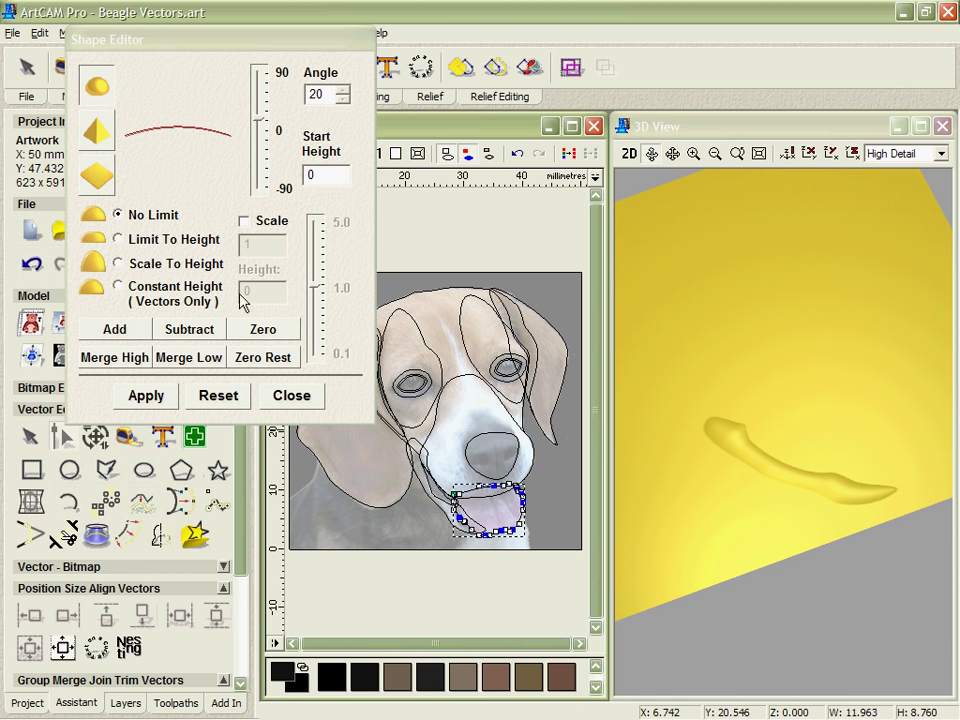
pyautogui.click(285, 400)
pyautogui.press('n')
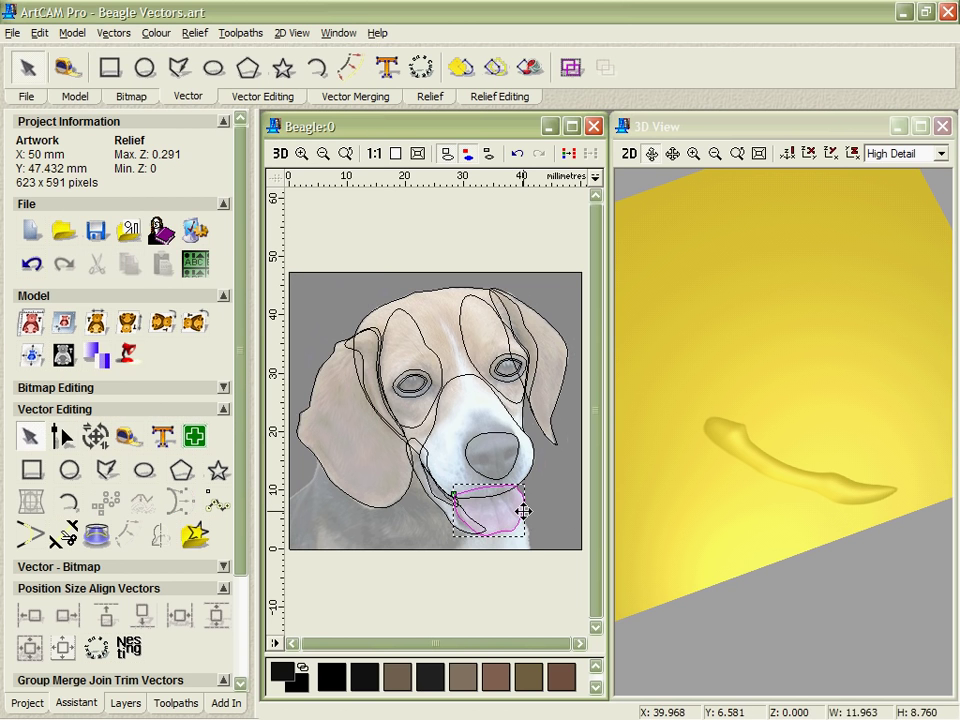
pyautogui.doubleClick(514, 510)
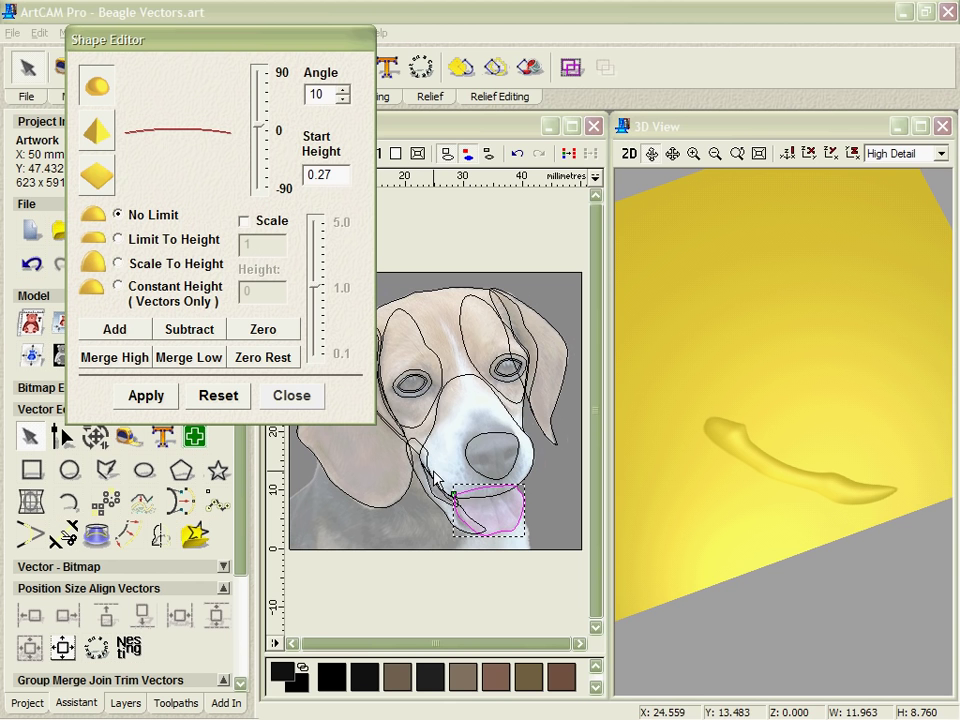
pyautogui.doubleClick(316, 94)
pyautogui.press('BackSpace')
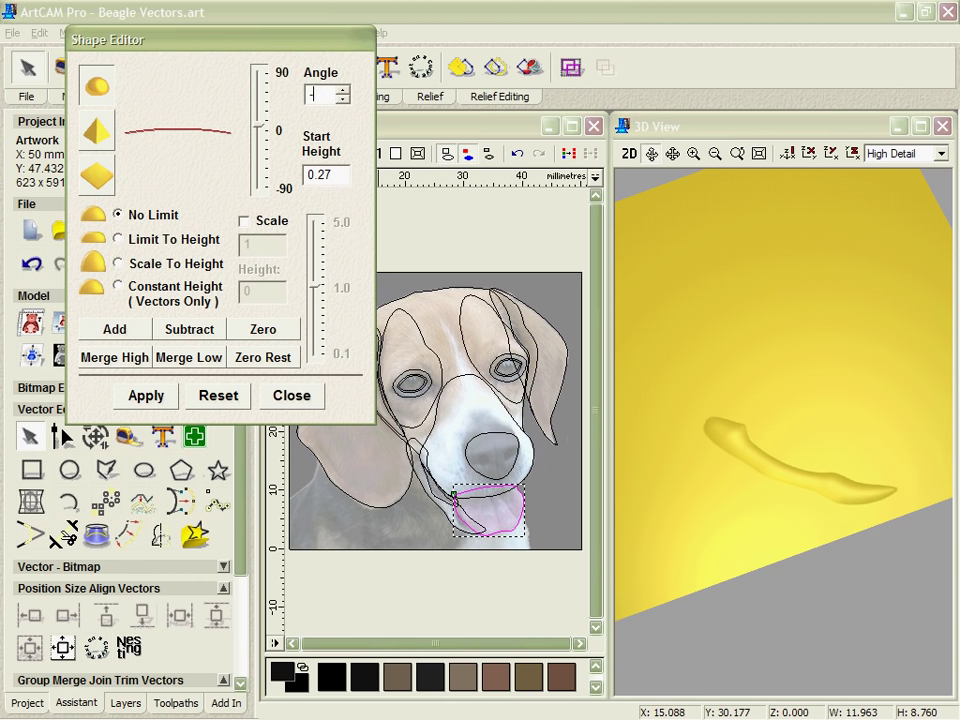
pyautogui.write('-10')
pyautogui.click(148, 352)
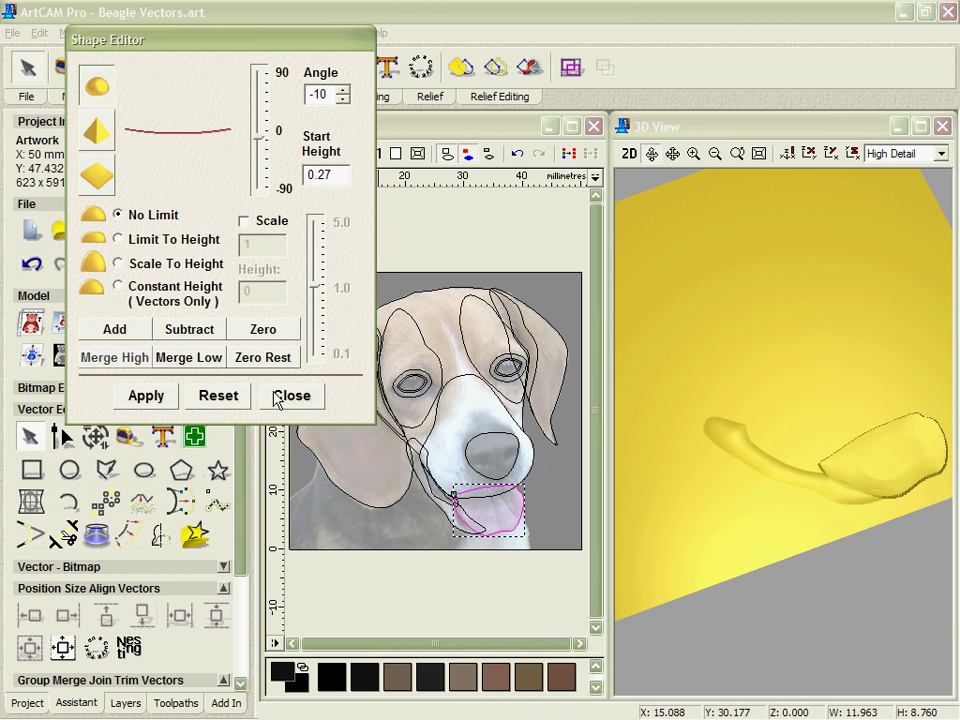
pyautogui.click(544, 497)
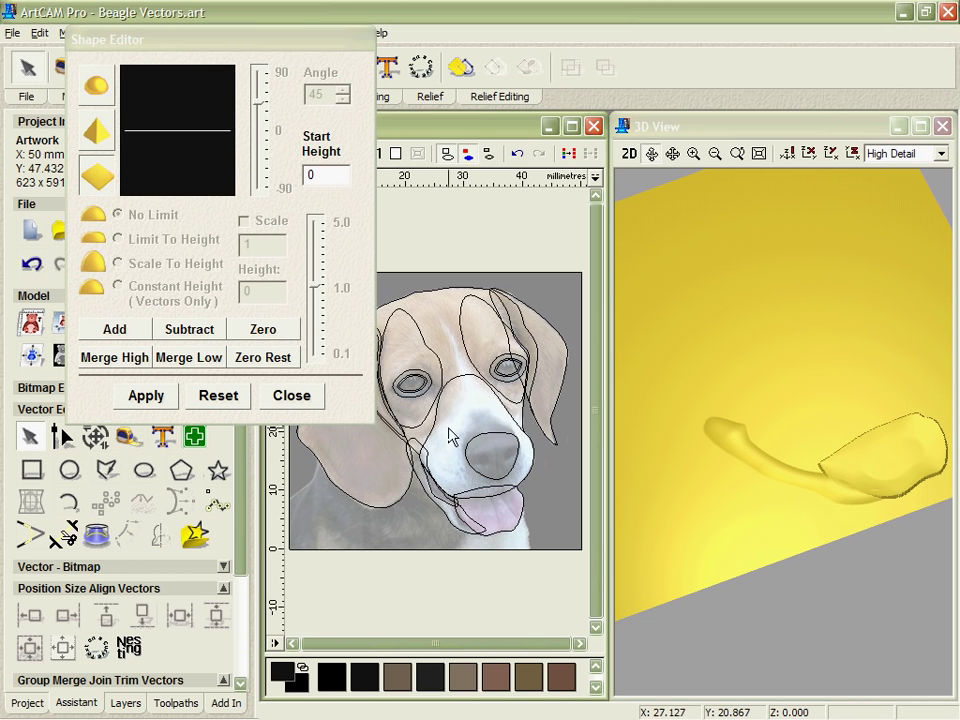
pyautogui.click(416, 450)
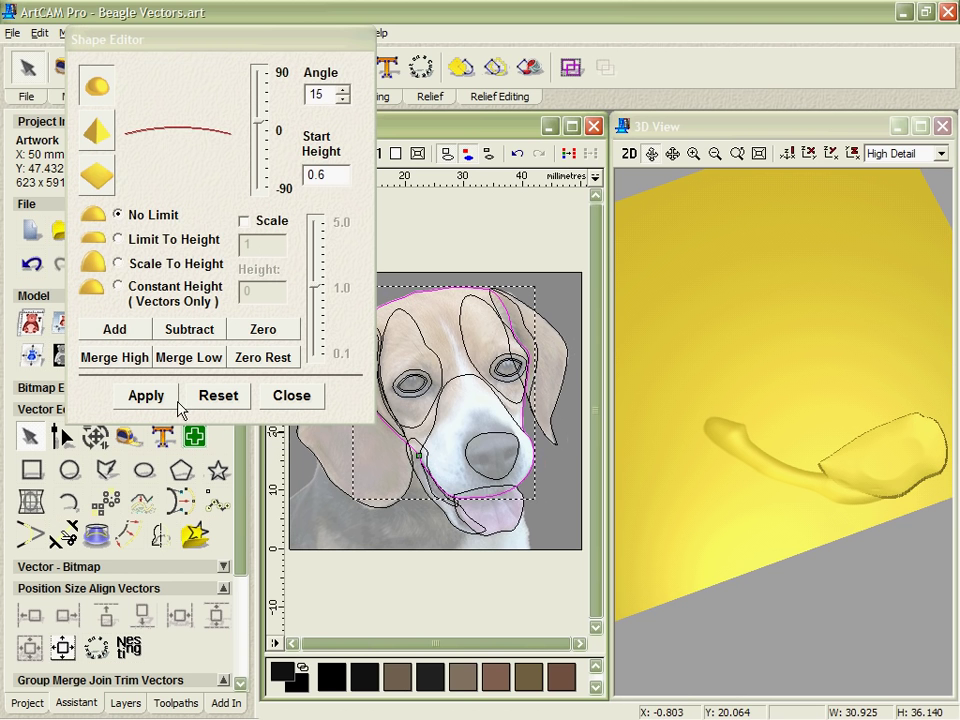
pyautogui.click(291, 396)
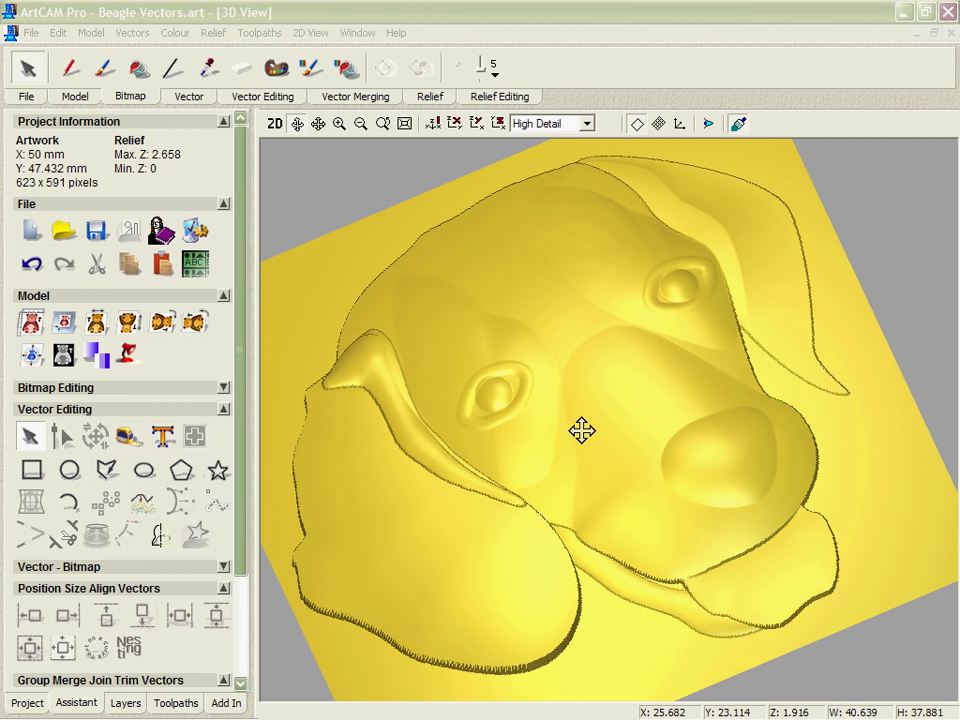
# - In the 2D view, select the outer ear and jaw outlines and copy them
pyautogui.click(274, 124)
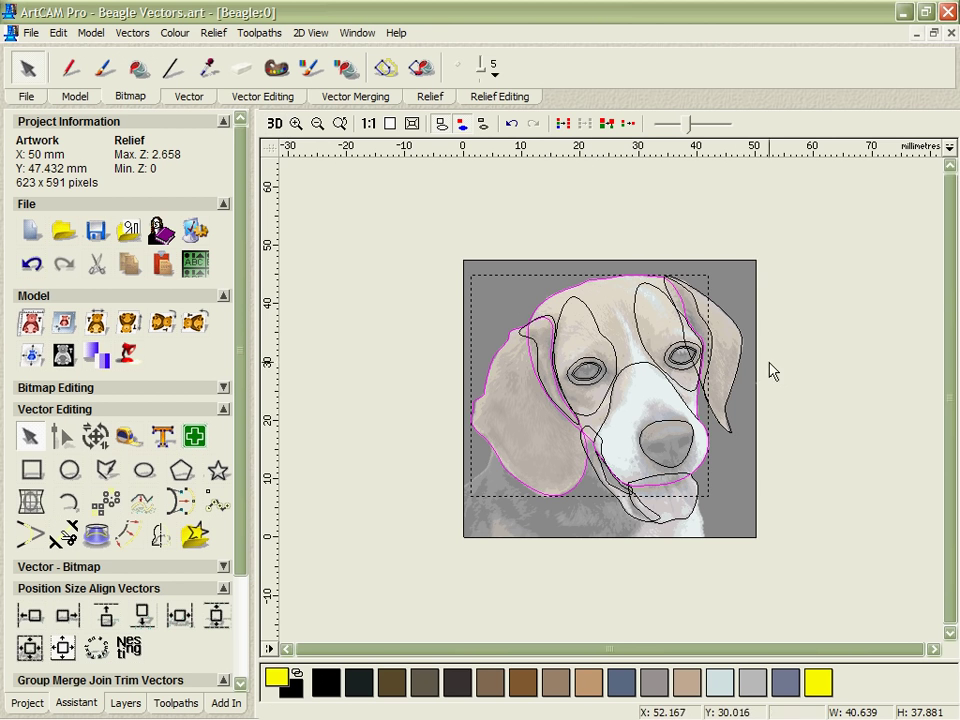
pyautogui.keyDown('shift'); pyautogui.click(729, 407); pyautogui.keyUp('shift')
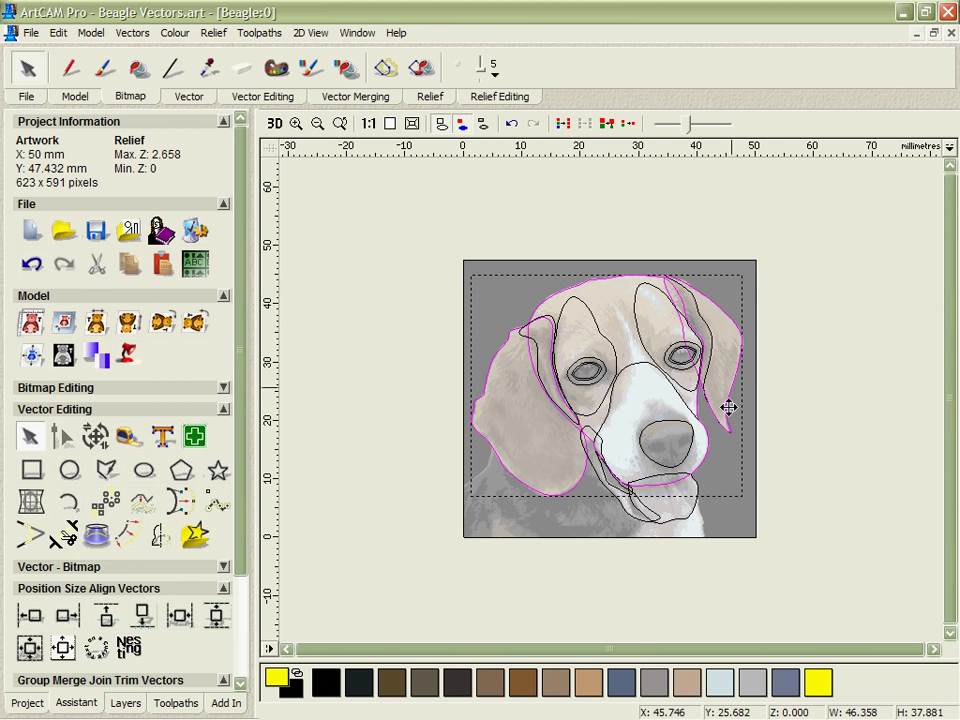
pyautogui.keyDown('shift'); pyautogui.click(632, 515); pyautogui.keyUp('shift')
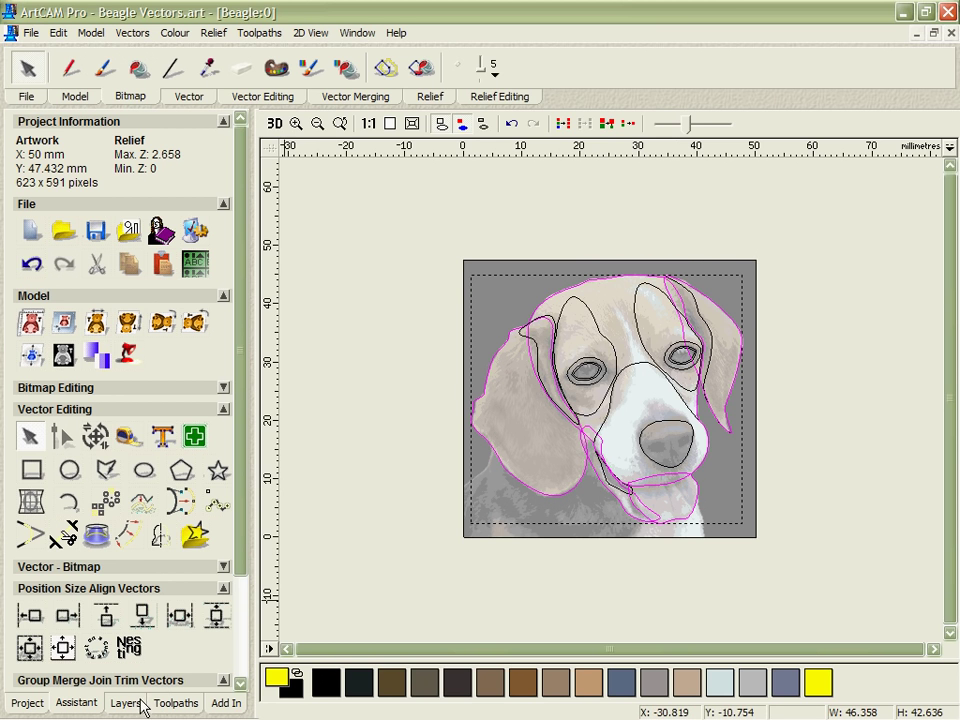
pyautogui.rightClick(509, 399)
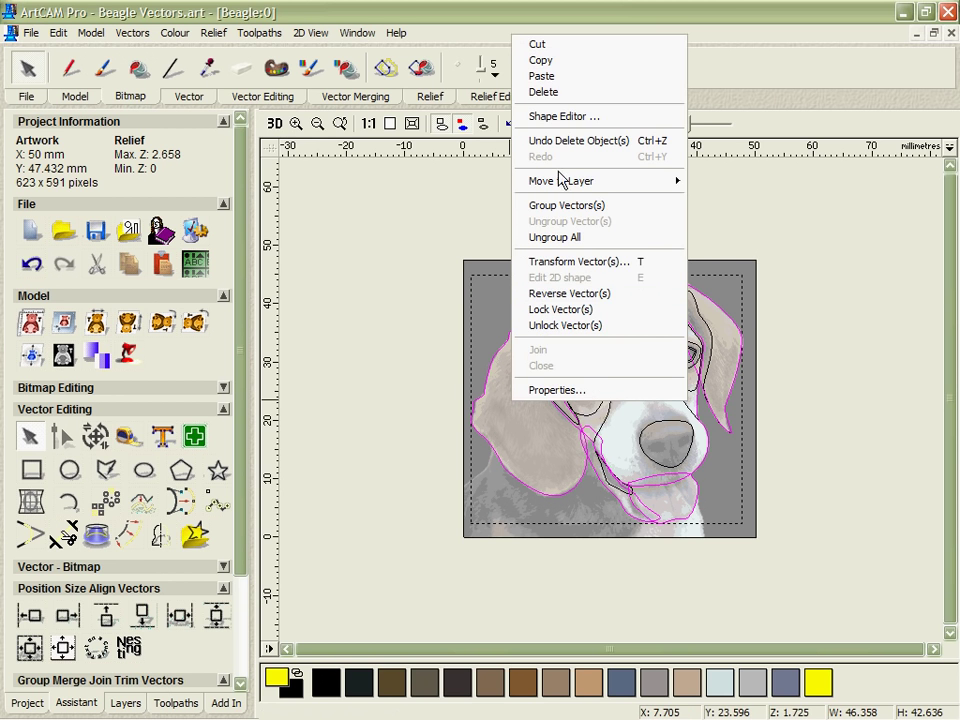
pyautogui.click(571, 66)
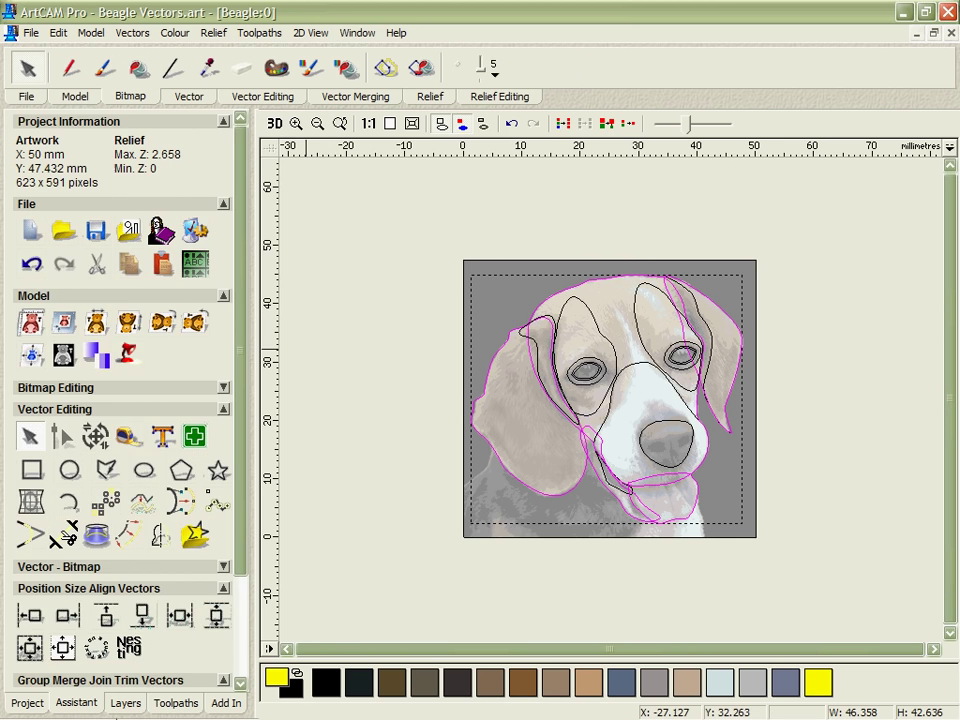
# - Hide Layer 2 and paste the copied outlines onto the Default Layer
pyautogui.click(125, 703)
pyautogui.click(181, 208)
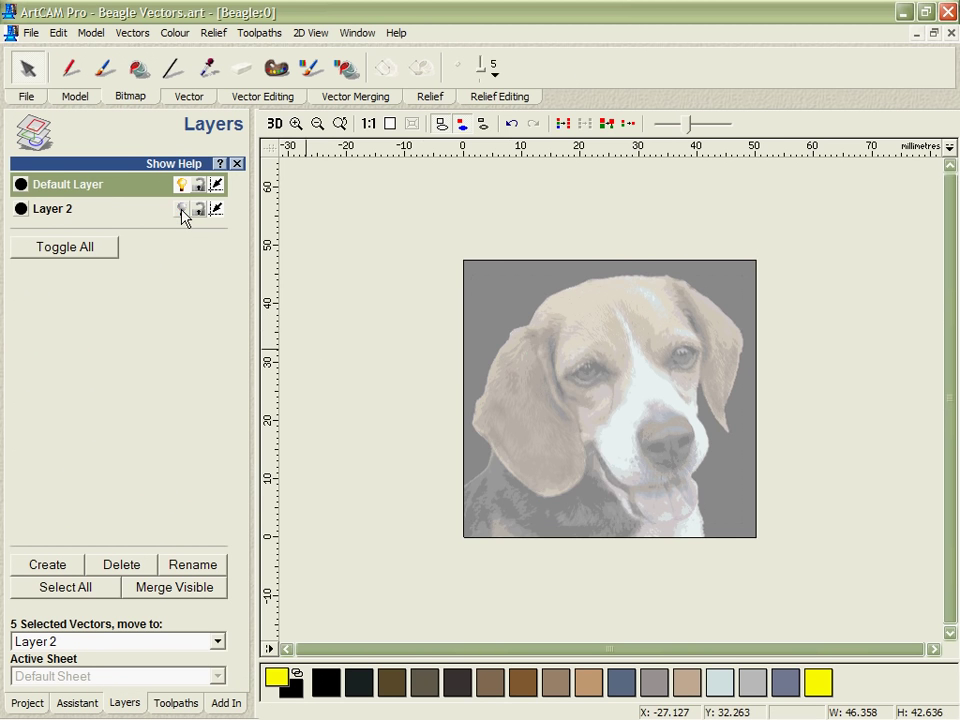
pyautogui.rightClick(476, 358)
pyautogui.click(507, 401)
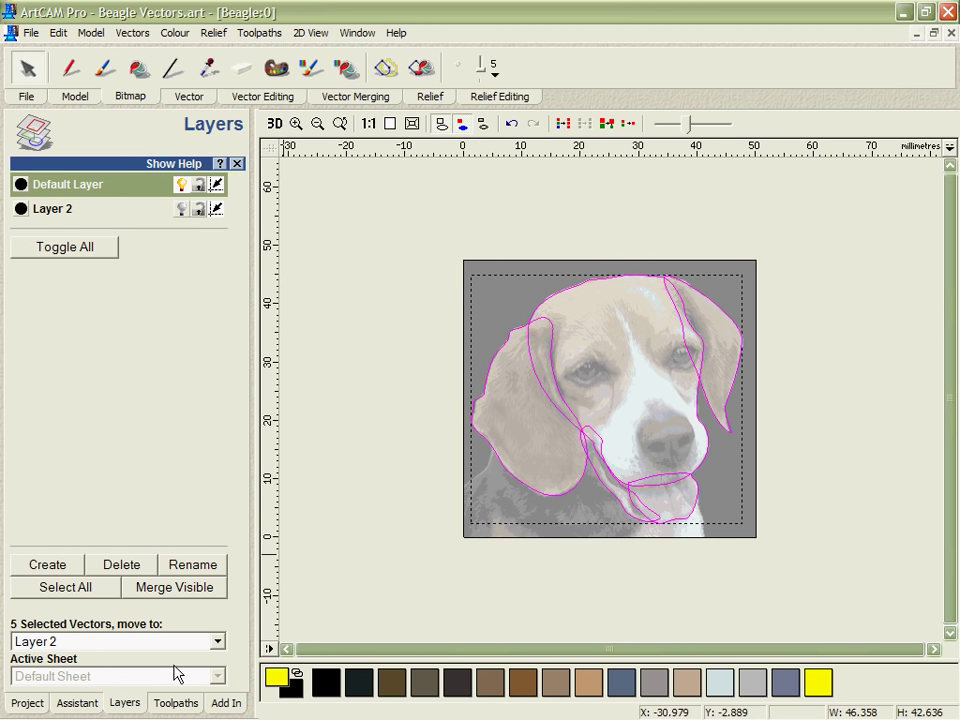
# - Weld the pasted outlines into one head outline and delete the stray muzzle arc
pyautogui.click(76, 703)
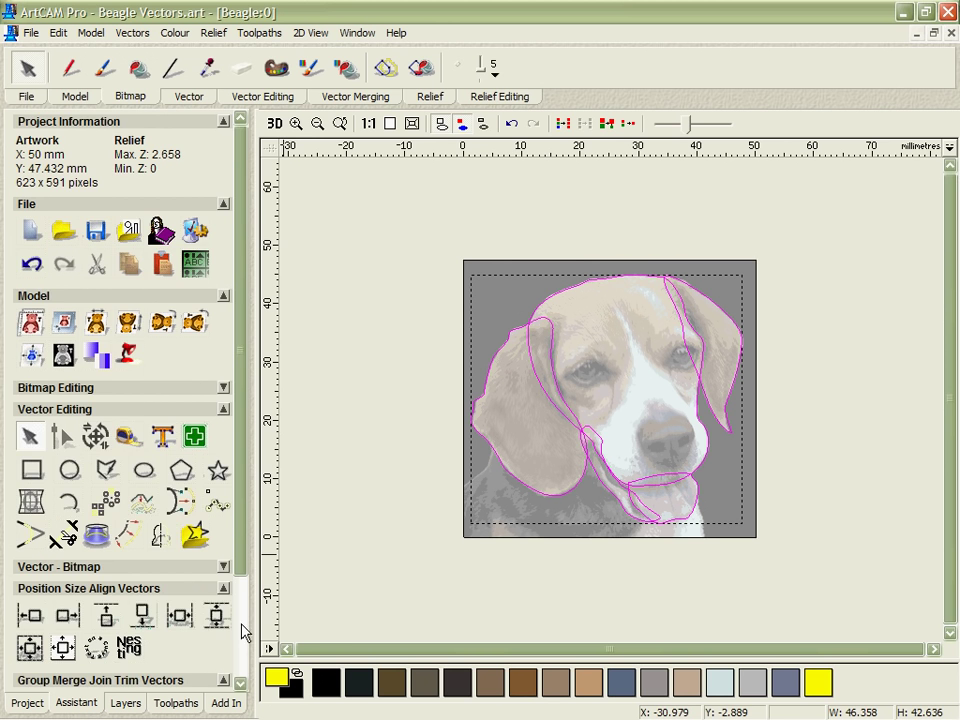
pyautogui.click(242, 628)
pyautogui.click(96, 582)
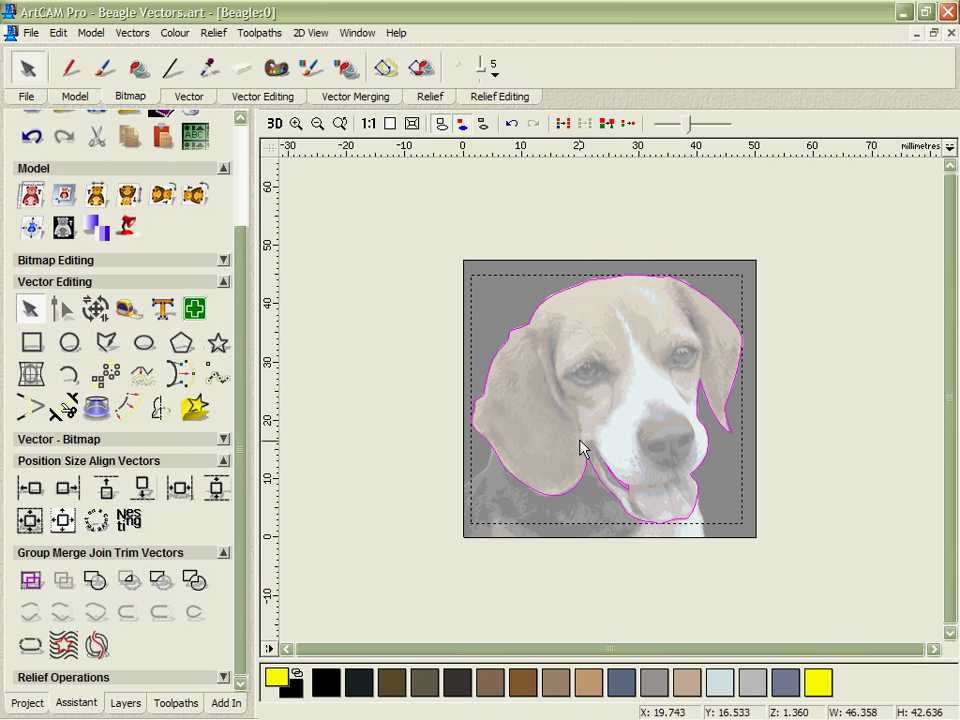
pyautogui.click(624, 488)
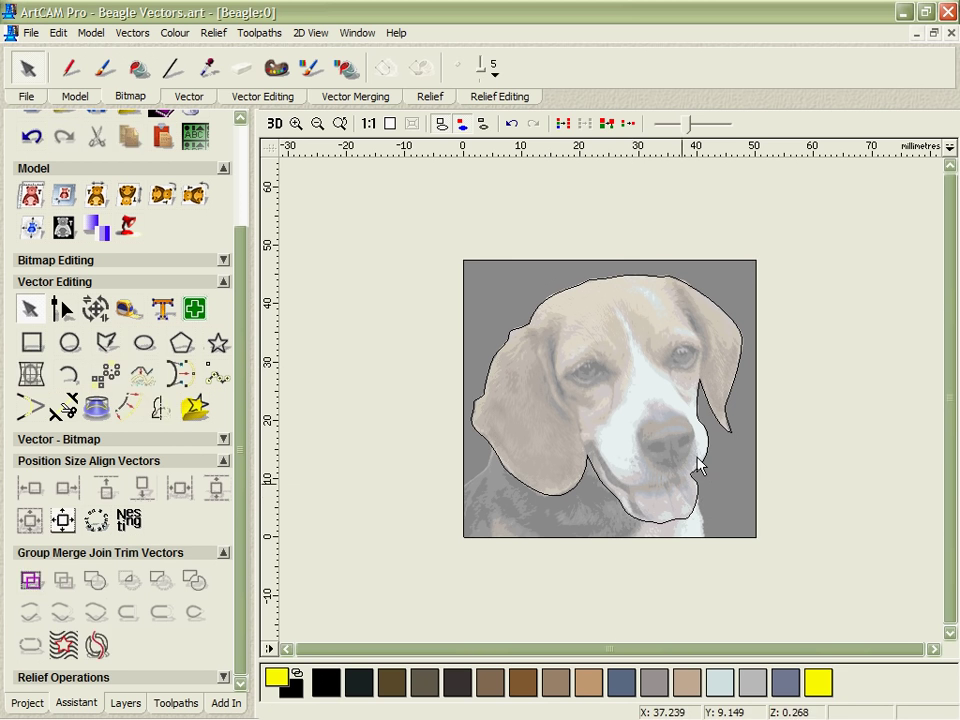
pyautogui.press('Delete')
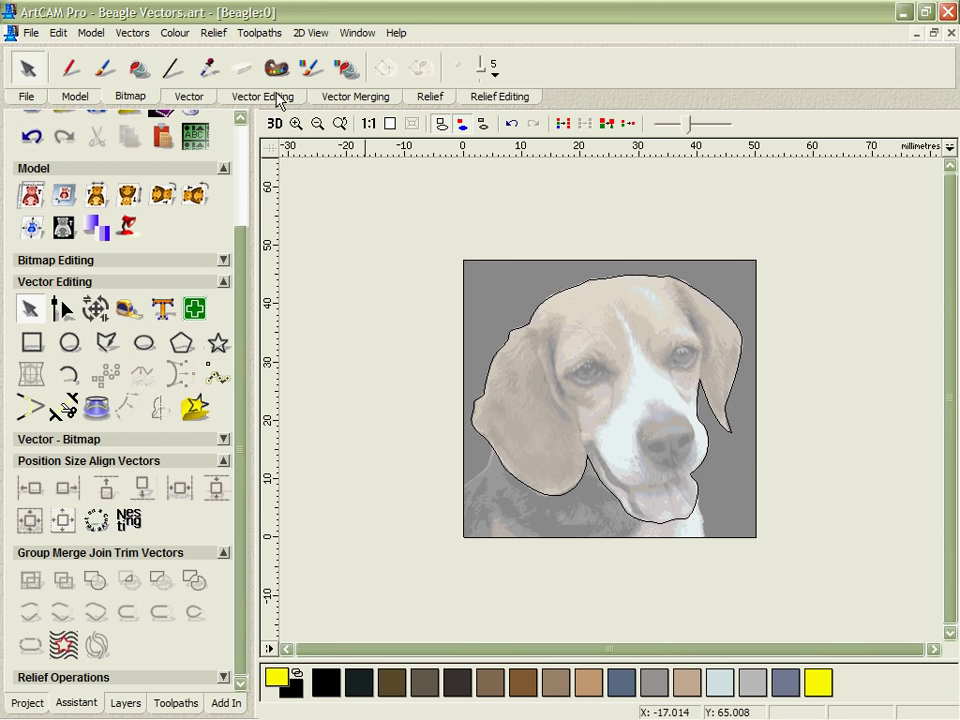
pyautogui.click(192, 97)
# - Flood-fill the background outside the dog outline yellow, then switch to the 3D view
pyautogui.click(568, 288)
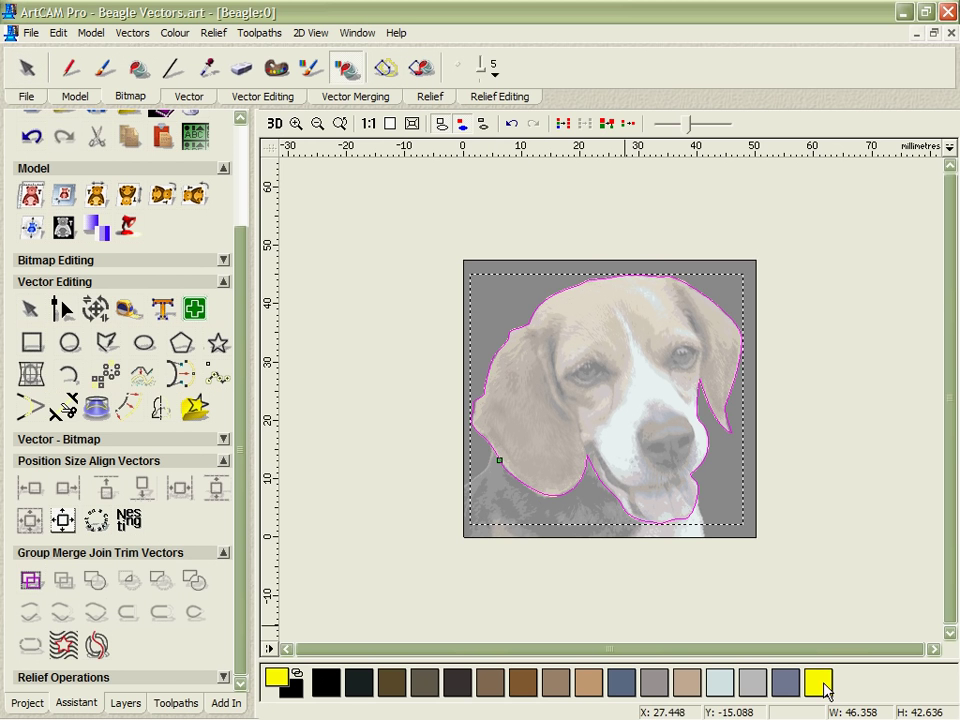
pyautogui.click(750, 482)
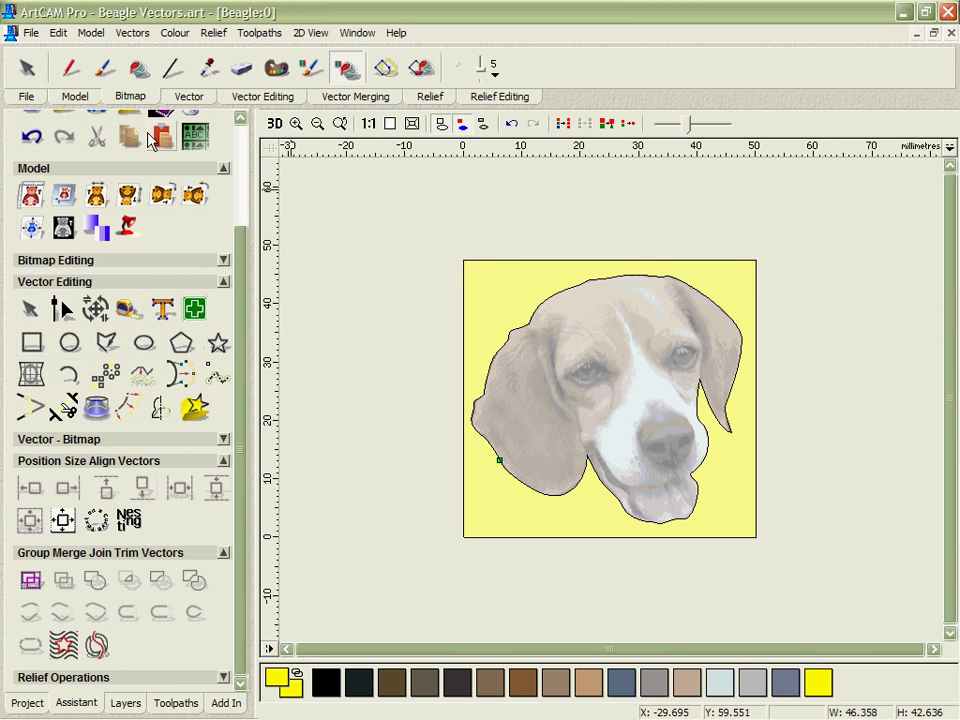
pyautogui.click(27, 62)
pyautogui.hotkey('ctrl', 'a')
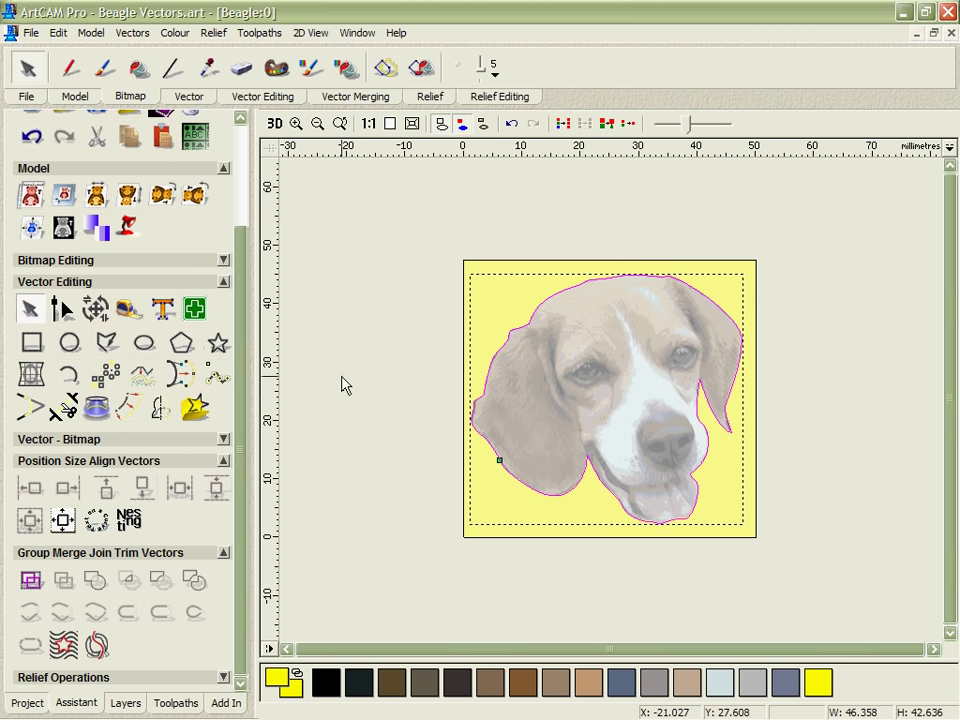
pyautogui.click(274, 123)
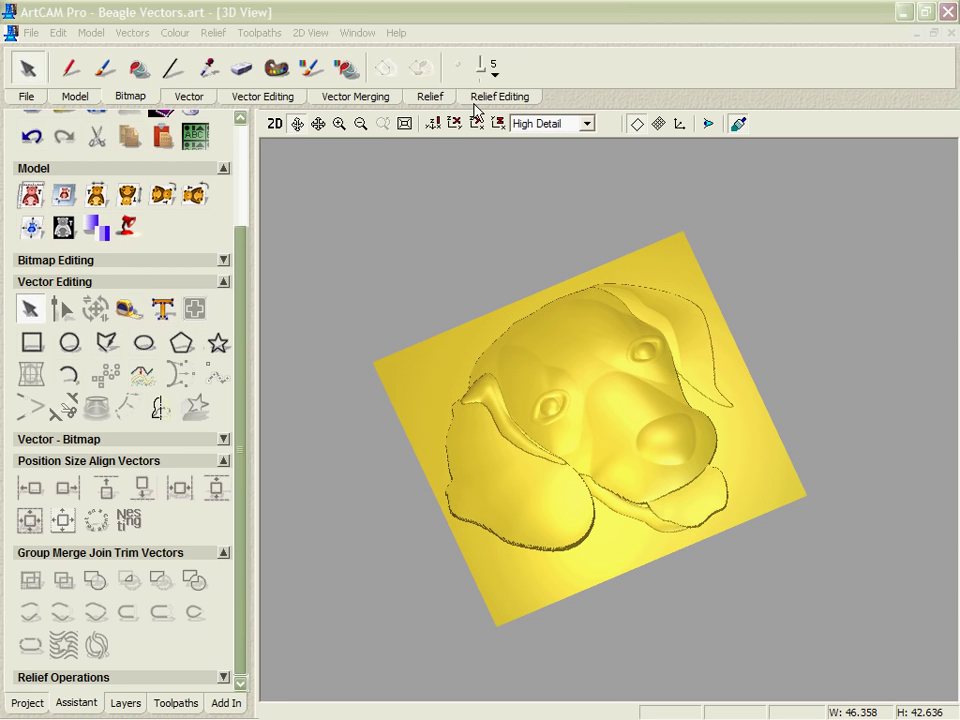
# - Start Interactive Sculpting, pick the yellow background colour, and choose Sculpt excluding colour
pyautogui.click(324, 67)
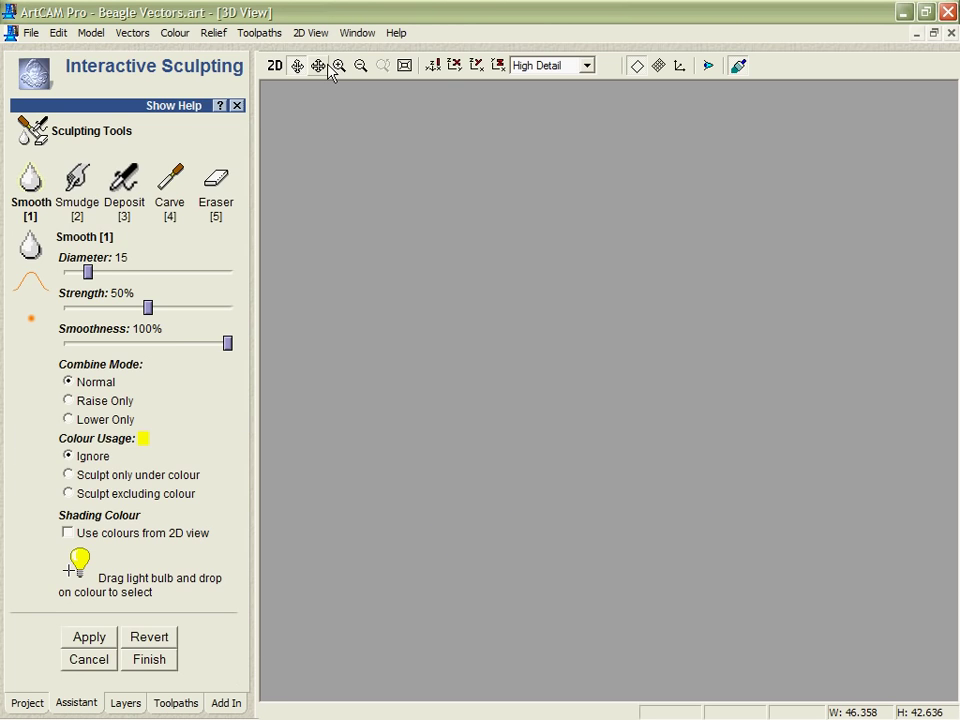
pyautogui.moveTo(72, 566)
pyautogui.mouseDown()
pyautogui.moveTo(96, 538)
pyautogui.moveTo(393, 348)
pyautogui.mouseUp()
pyautogui.click(68, 493)
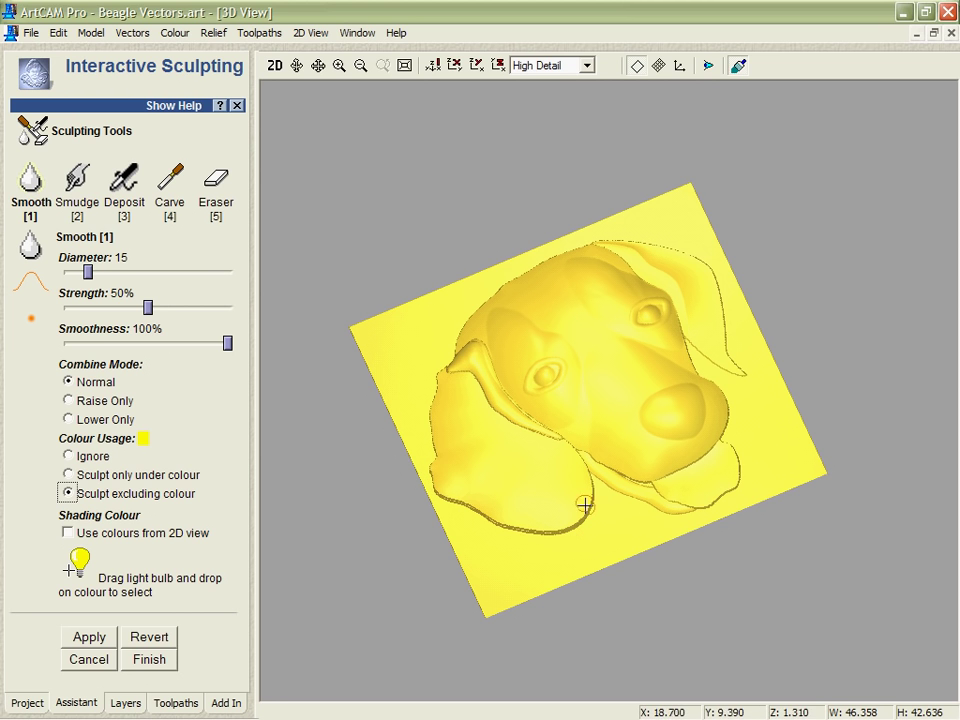
pyautogui.moveTo(535, 472)
pyautogui.mouseDown()
pyautogui.moveTo(583, 407)
pyautogui.moveTo(583, 392)
pyautogui.mouseUp()
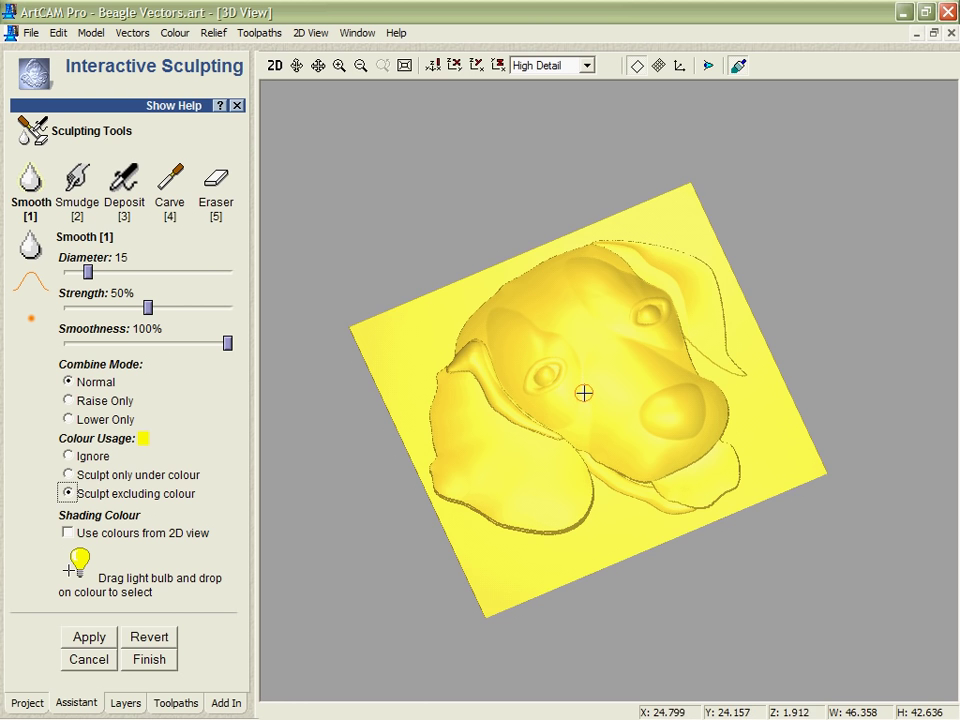
pyautogui.scroll(5, 584, 390)
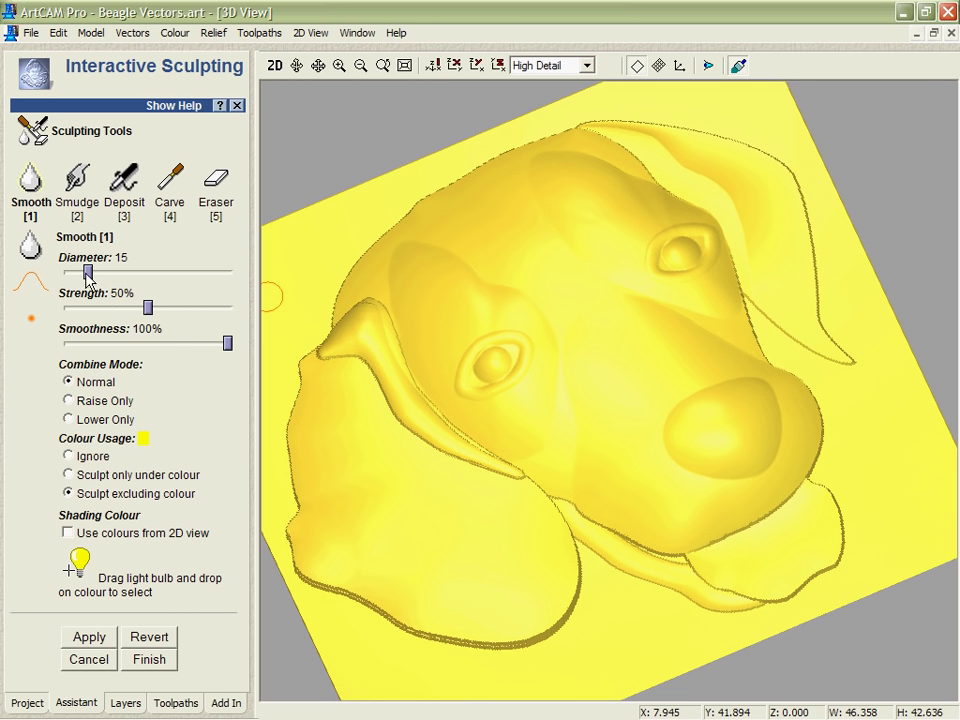
# - Smooth the left-ear ridge using the Smooth tool at 41% strength
pyautogui.moveTo(147, 307); pyautogui.dragTo(122, 304)
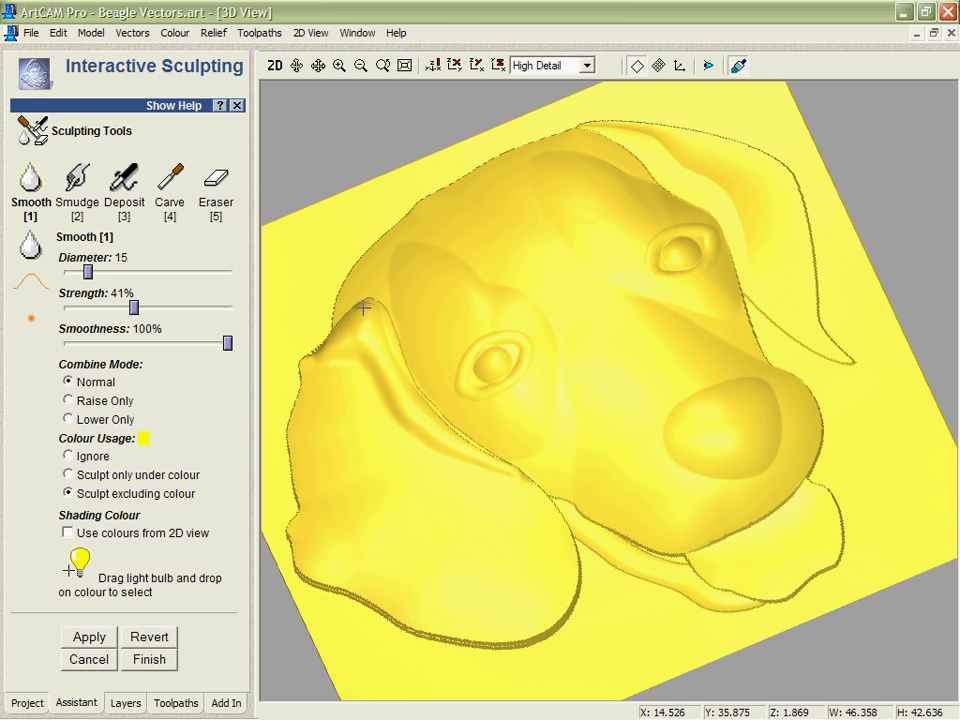
pyautogui.moveTo(376, 289)
pyautogui.mouseDown()
pyautogui.moveTo(343, 323)
pyautogui.moveTo(350, 309)
pyautogui.moveTo(351, 336)
pyautogui.moveTo(384, 322)
pyautogui.mouseUp()
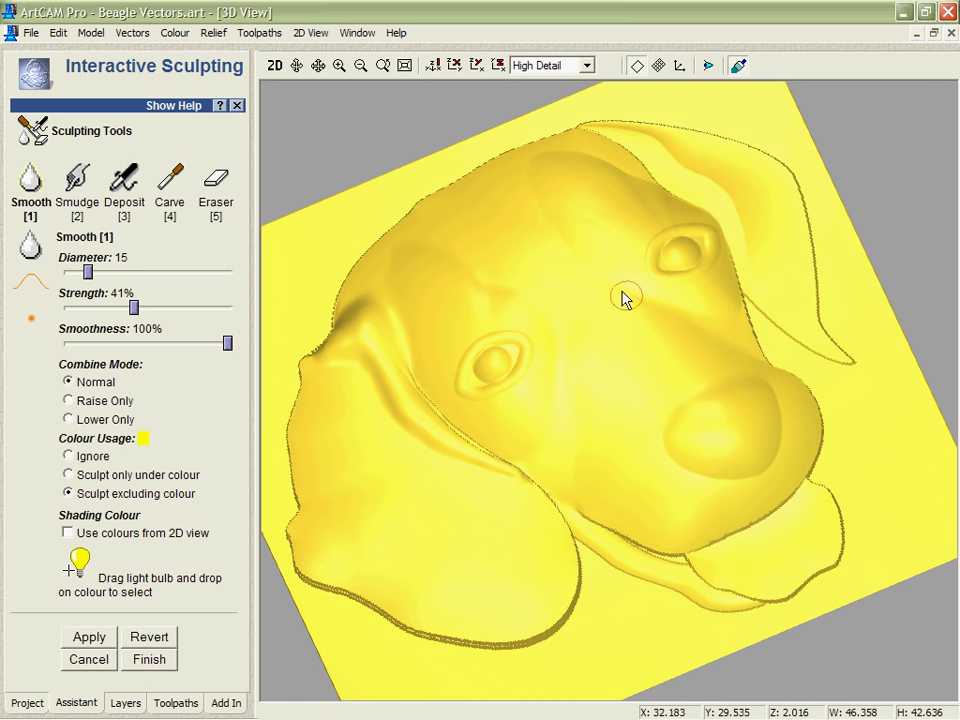
# - Switch to Smudge with diameter about 42 and strength 29%
pyautogui.click(76, 178)
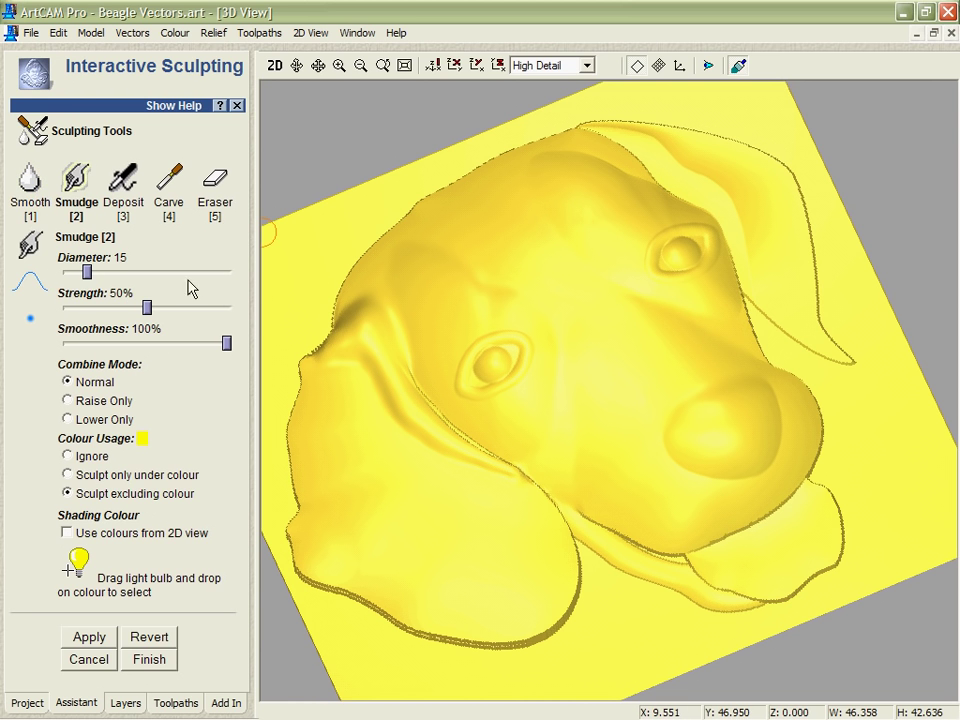
pyautogui.moveTo(87, 272); pyautogui.dragTo(141, 272)
pyautogui.moveTo(147, 307); pyautogui.dragTo(114, 307)
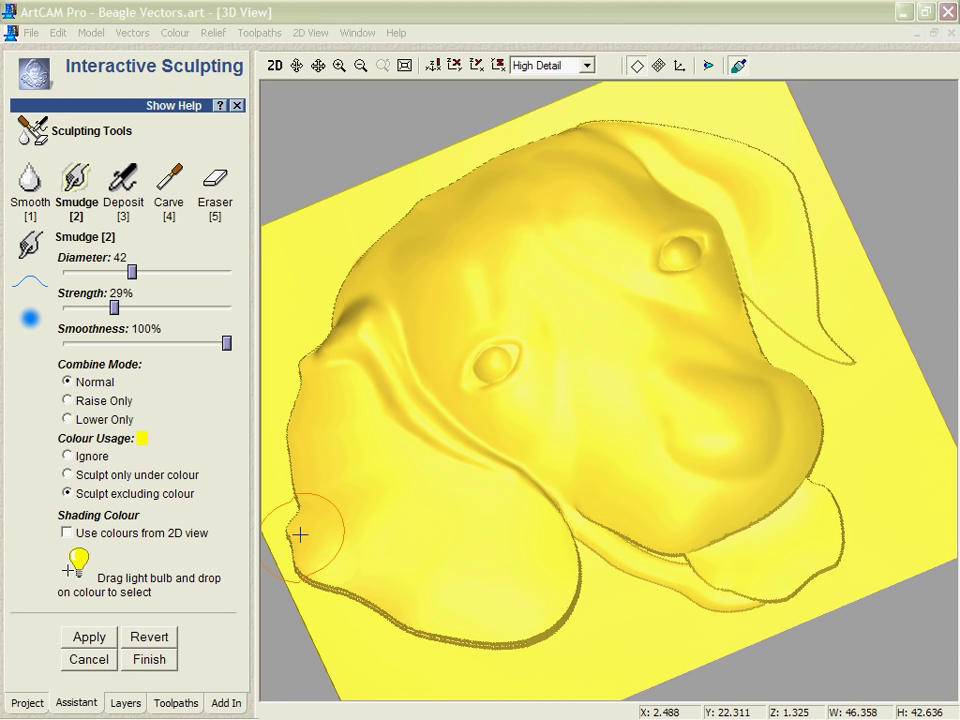
# - Finish sculpting and add a texture from Beagle.jpg across the whole relief
pyautogui.click(155, 664)
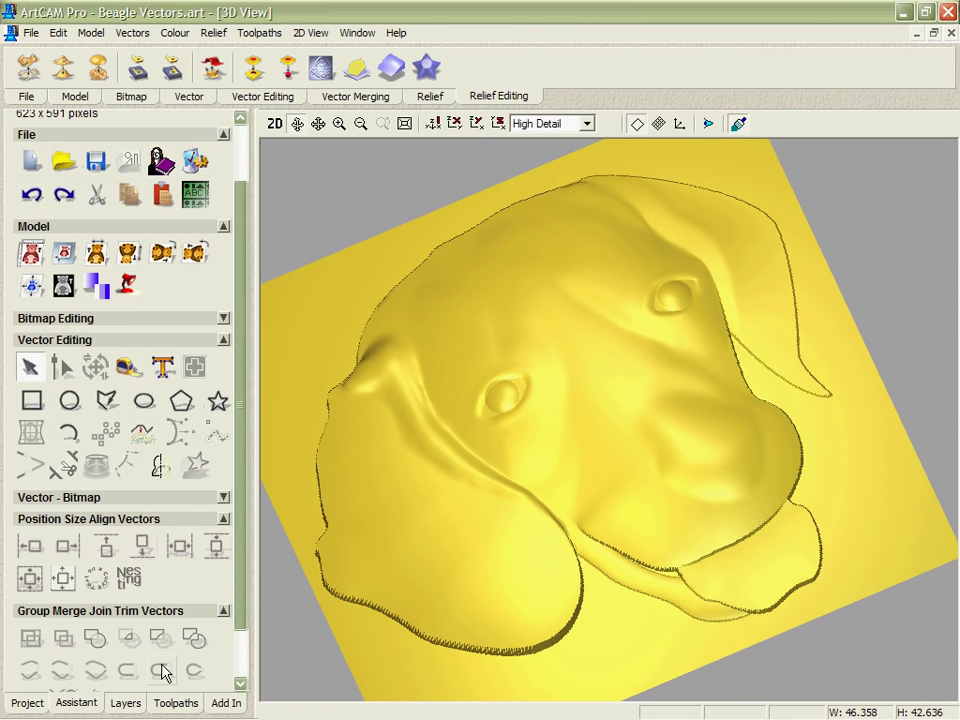
pyautogui.click(100, 74)
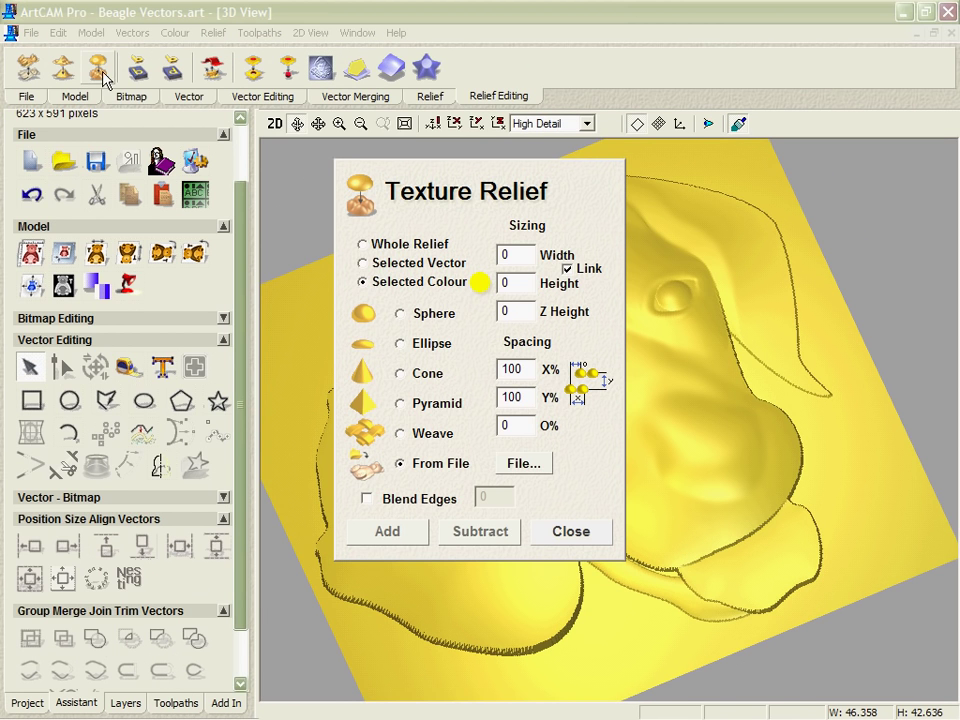
pyautogui.click(361, 244)
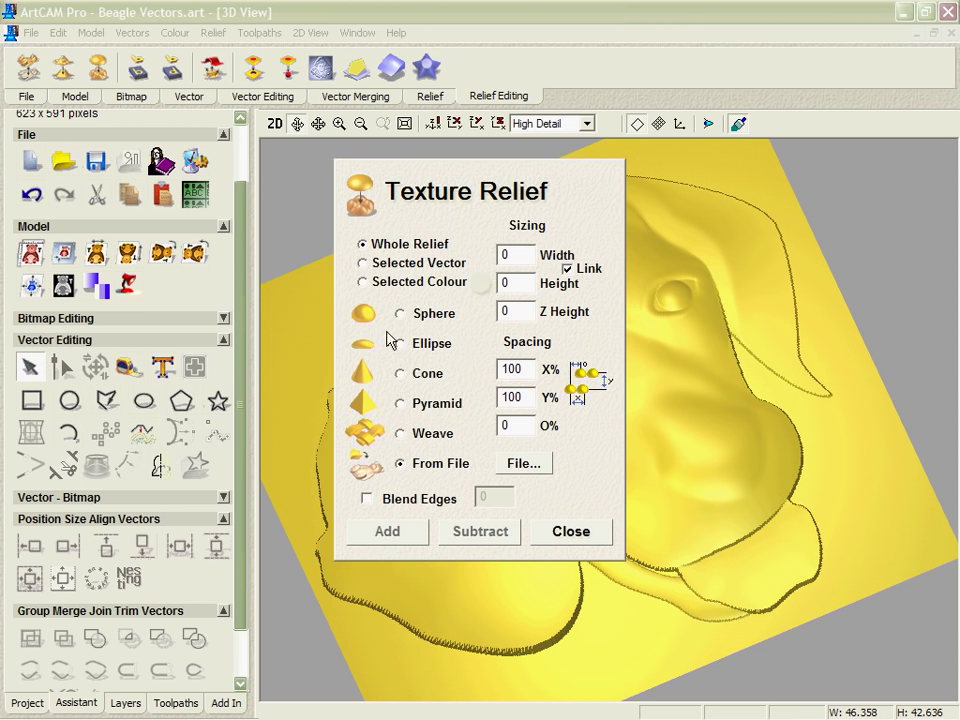
pyautogui.click(520, 464)
pyautogui.click(348, 320)
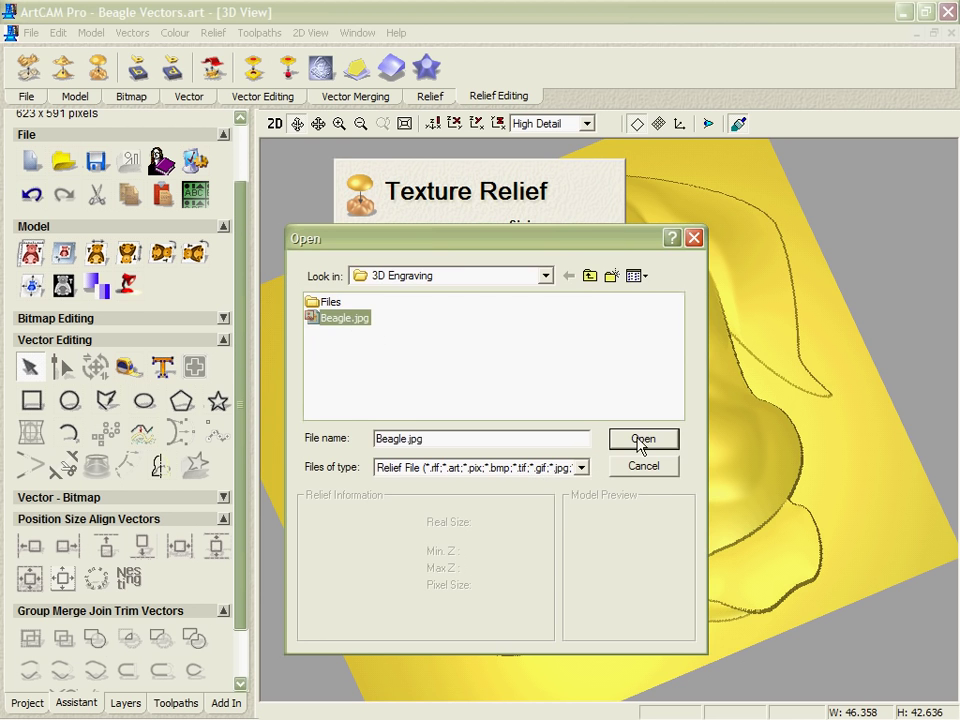
pyautogui.click(622, 443)
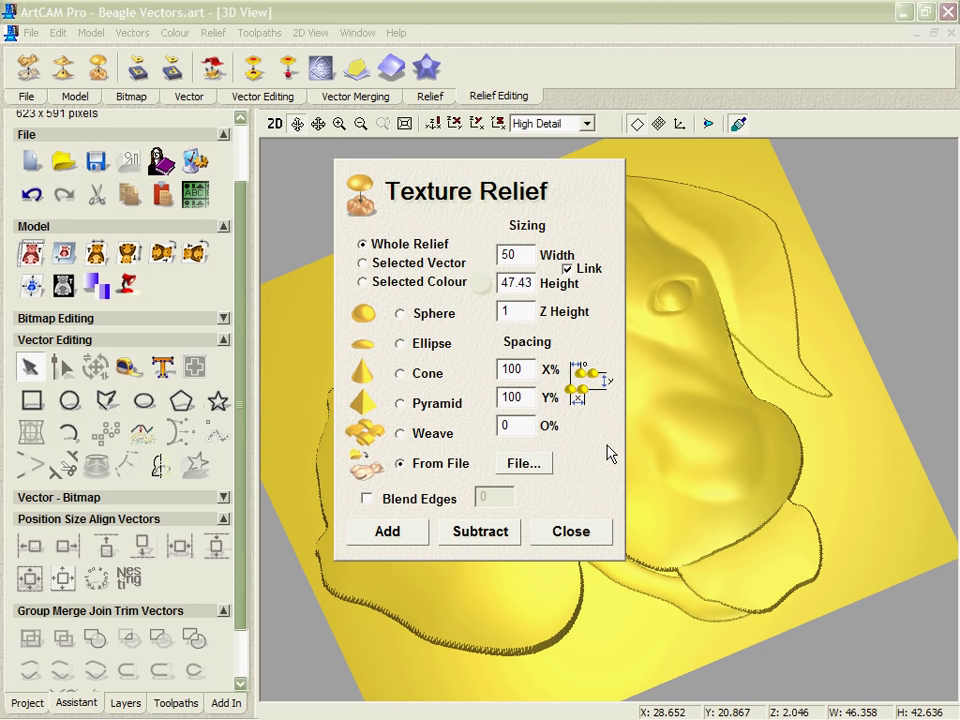
pyautogui.click(418, 530)
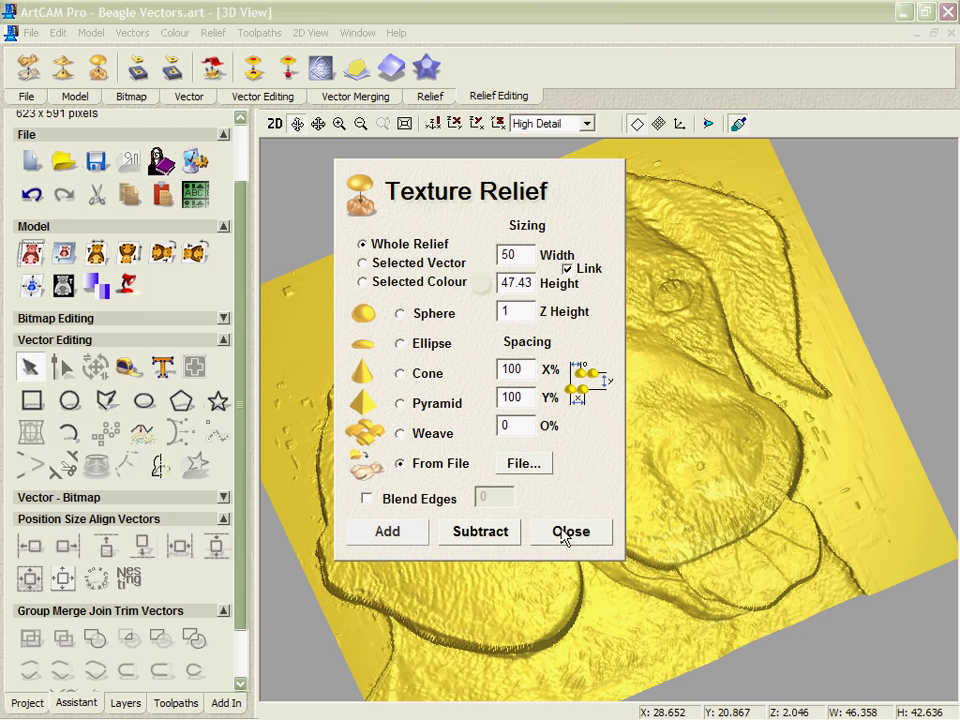
pyautogui.click(565, 535)
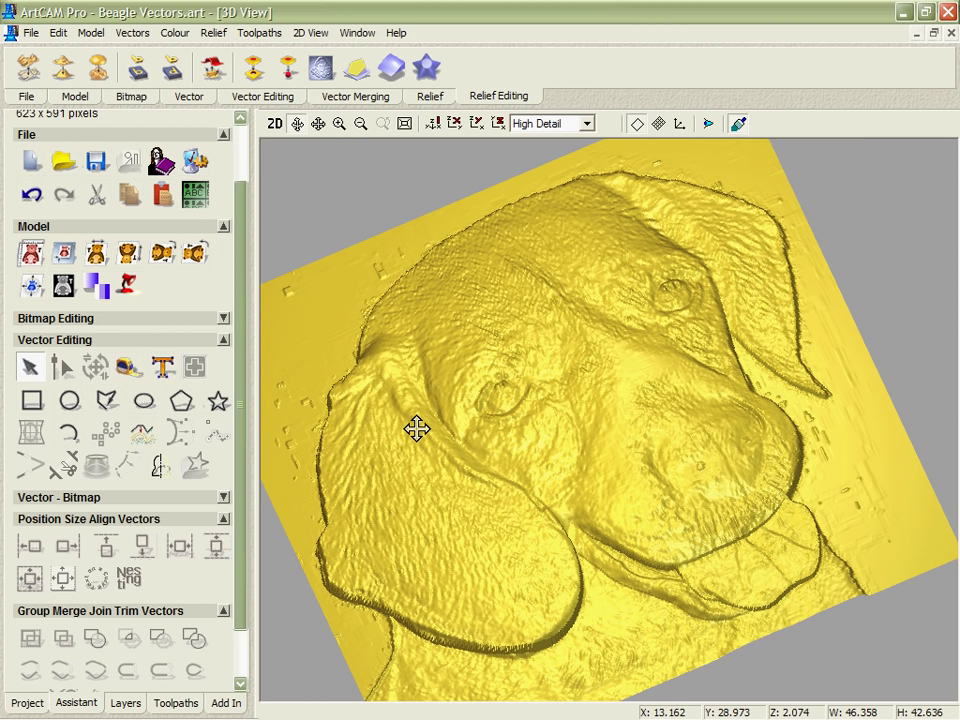
# - Zero the yellow background shape in the 2D view, then return to 3D
pyautogui.click(274, 123)
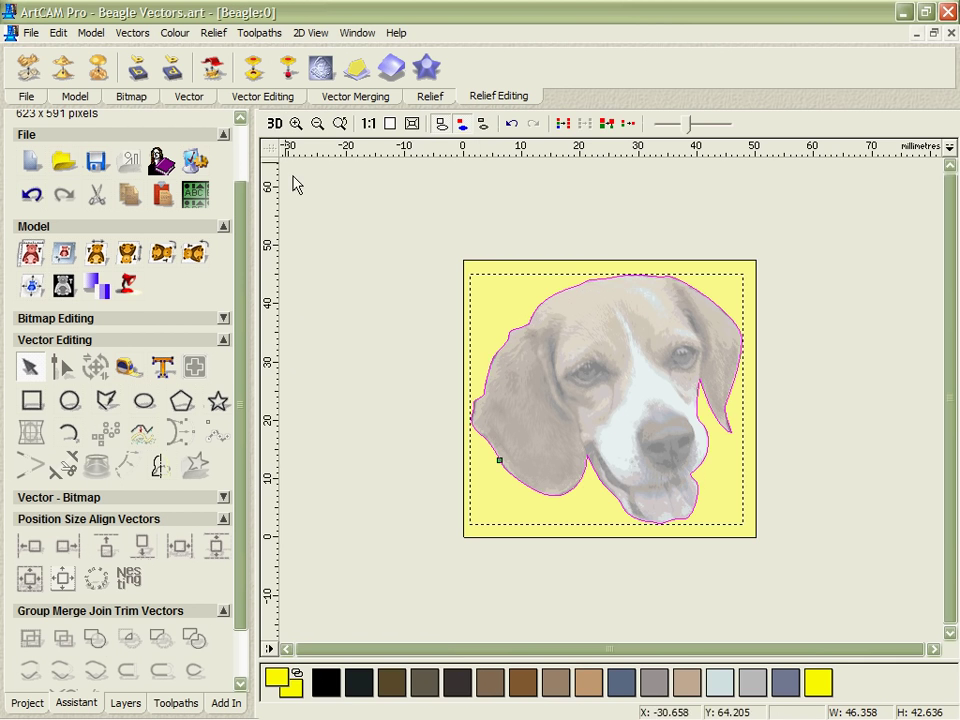
pyautogui.doubleClick(489, 336)
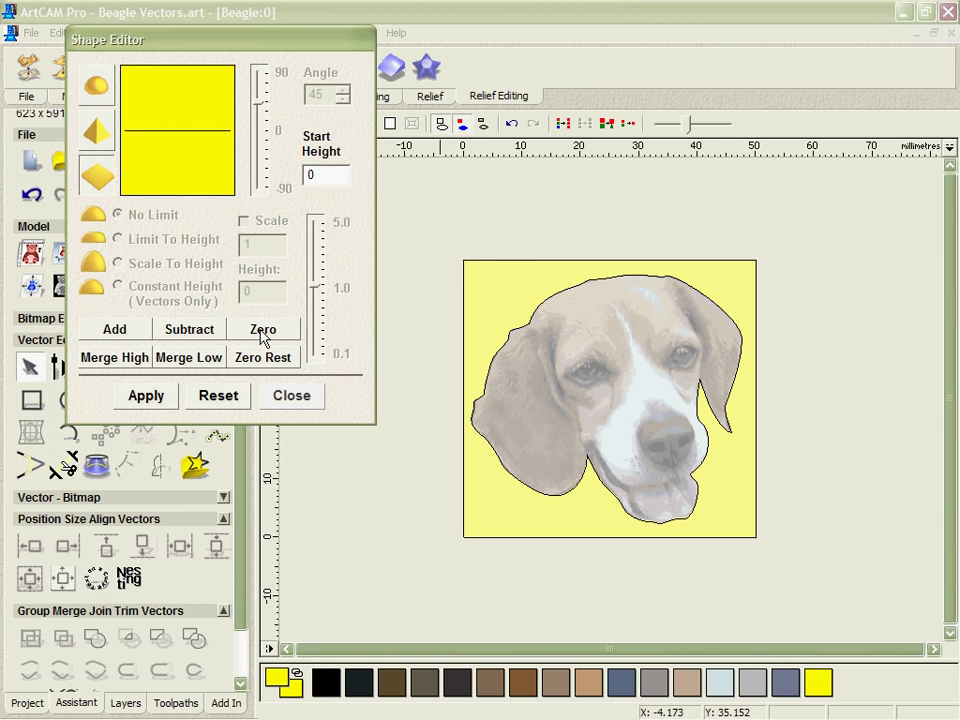
pyautogui.click(263, 337)
pyautogui.click(274, 123)
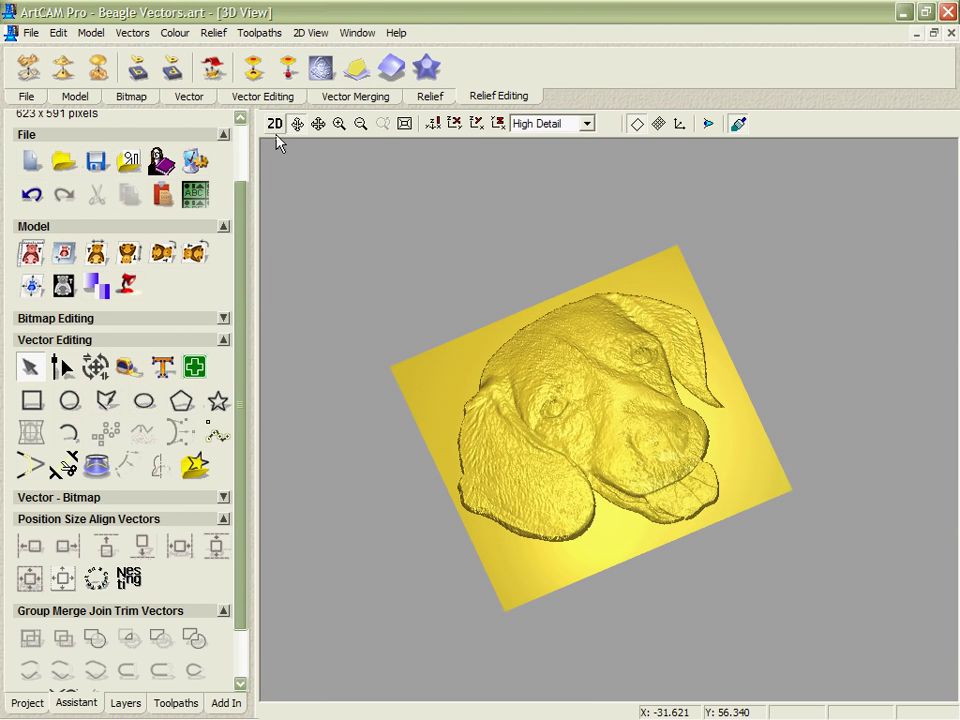
# - Zoom in on the textured beagle relief and start Interactive Sculpting
pyautogui.scroll(3, 619, 413)
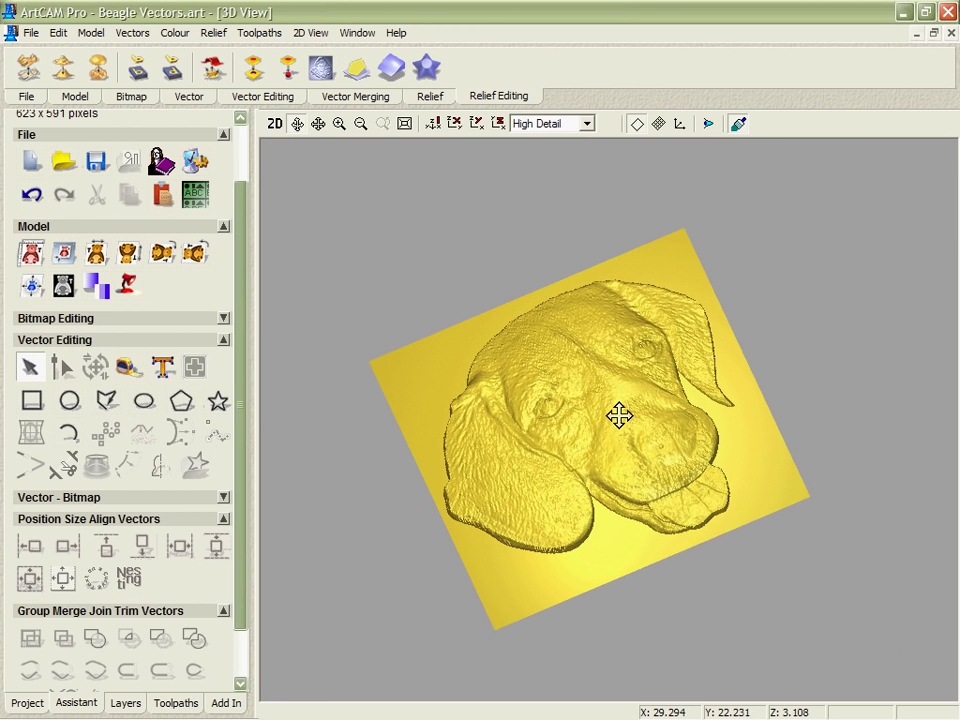
pyautogui.scroll(2, 617, 401)
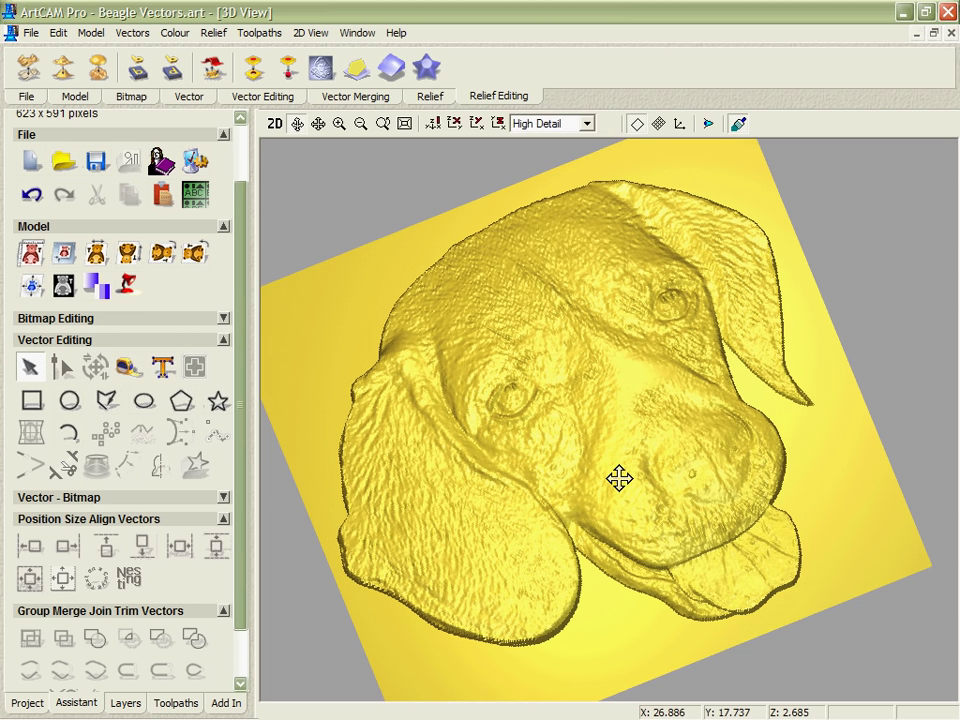
pyautogui.click(321, 70)
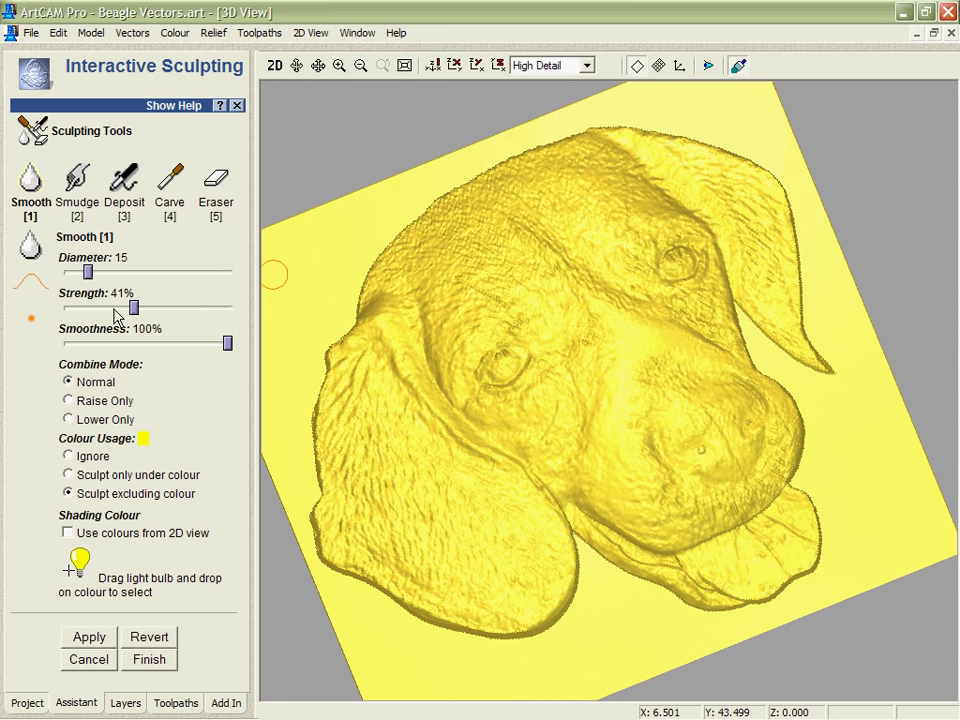
# - Smooth both eyes and the nose at 22% strength, then shade the relief with the photo's colours
pyautogui.moveTo(133, 307); pyautogui.dragTo(102, 307)
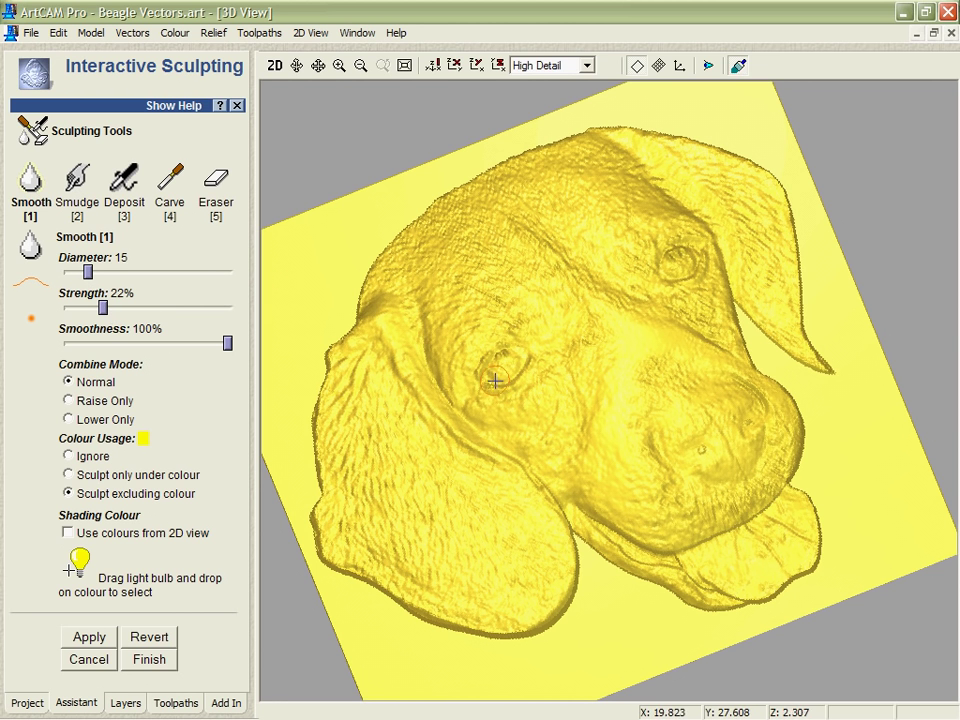
pyautogui.moveTo(504, 358)
pyautogui.mouseDown()
pyautogui.moveTo(501, 373)
pyautogui.moveTo(514, 364)
pyautogui.mouseUp()
pyautogui.moveTo(691, 261)
pyautogui.mouseDown()
pyautogui.moveTo(677, 257)
pyautogui.moveTo(677, 275)
pyautogui.mouseUp()
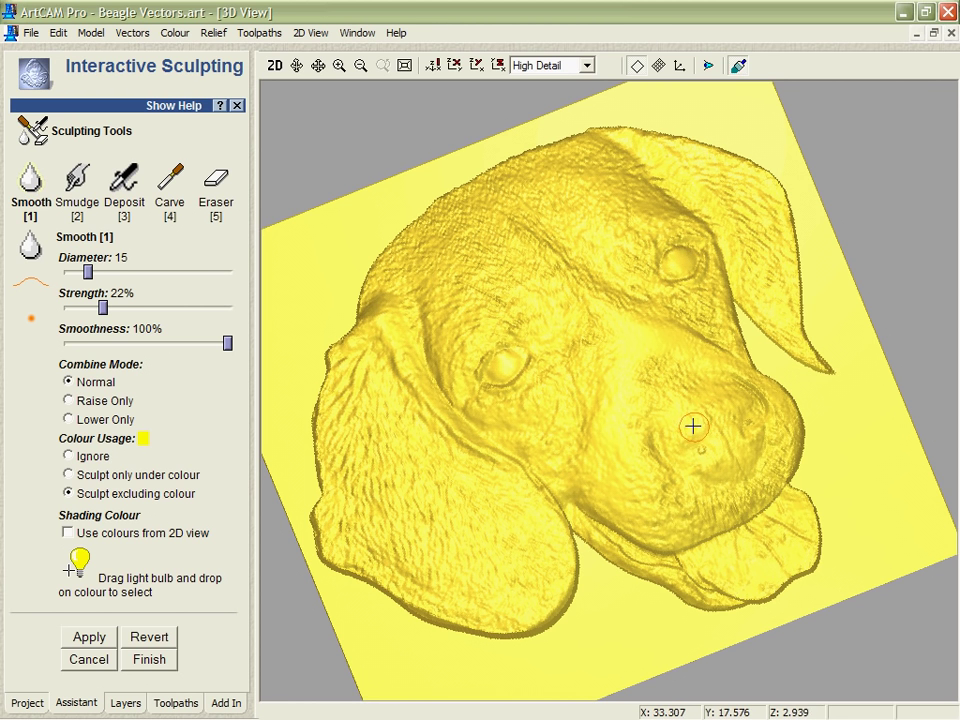
pyautogui.moveTo(687, 412)
pyautogui.mouseDown()
pyautogui.moveTo(705, 459)
pyautogui.moveTo(735, 472)
pyautogui.moveTo(750, 439)
pyautogui.moveTo(746, 409)
pyautogui.moveTo(755, 408)
pyautogui.moveTo(731, 388)
pyautogui.moveTo(714, 399)
pyautogui.moveTo(683, 381)
pyautogui.moveTo(723, 392)
pyautogui.moveTo(686, 422)
pyautogui.moveTo(669, 403)
pyautogui.moveTo(700, 462)
pyautogui.mouseUp()
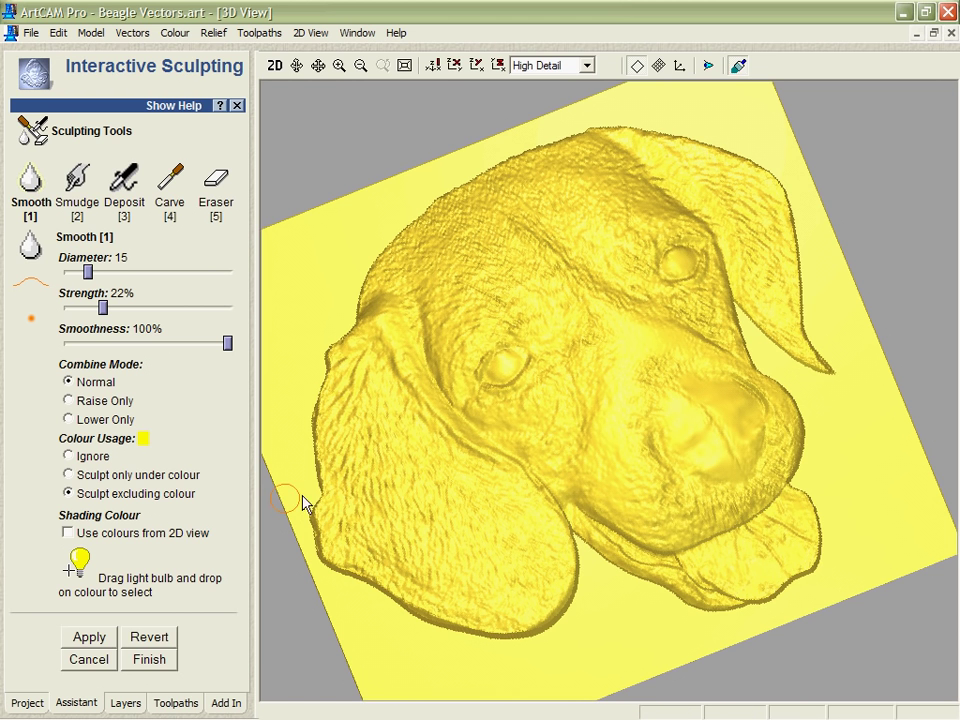
pyautogui.click(67, 535)
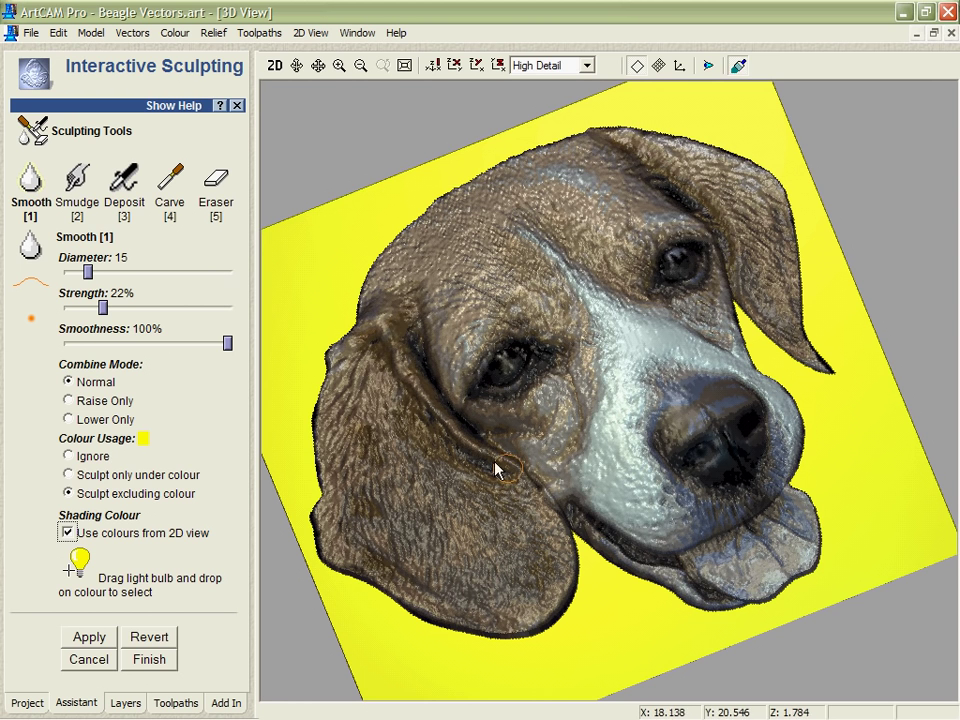
# - Carve two nostrils into the nose, turn off photo colours, and finish sculpting
pyautogui.click(172, 182)
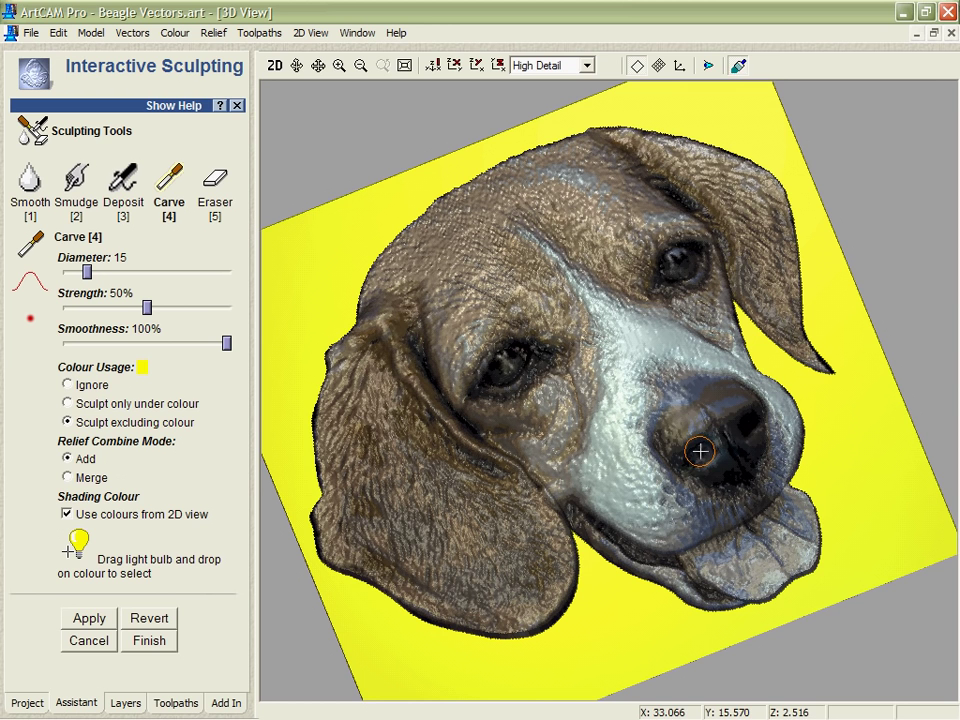
pyautogui.moveTo(700, 452)
pyautogui.mouseDown()
pyautogui.moveTo(726, 431)
pyautogui.moveTo(722, 465)
pyautogui.moveTo(744, 425)
pyautogui.mouseUp()
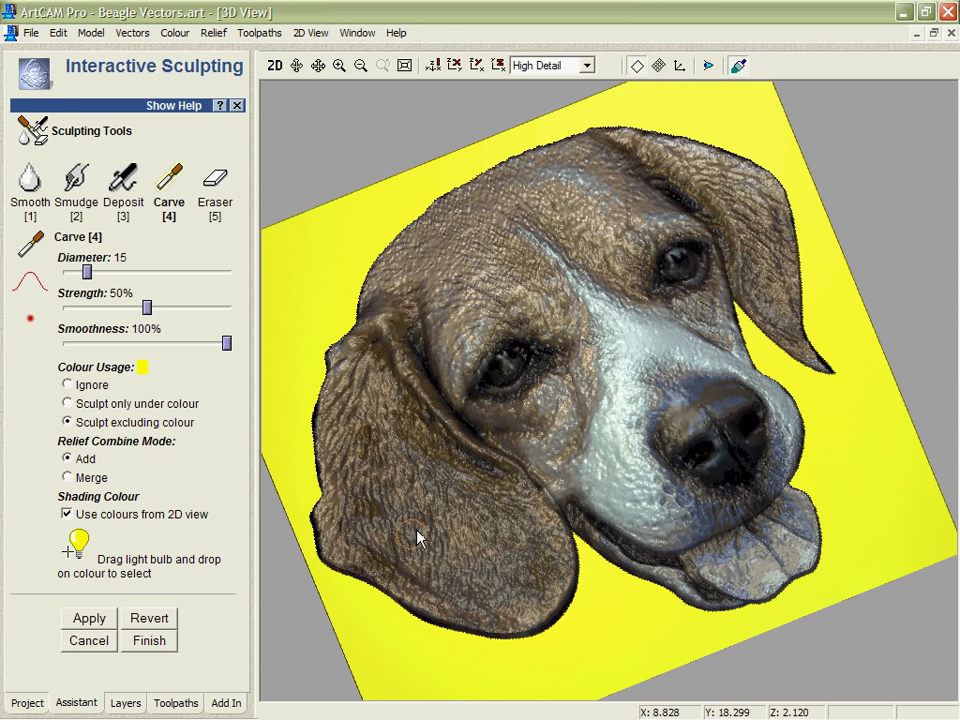
pyautogui.click(67, 514)
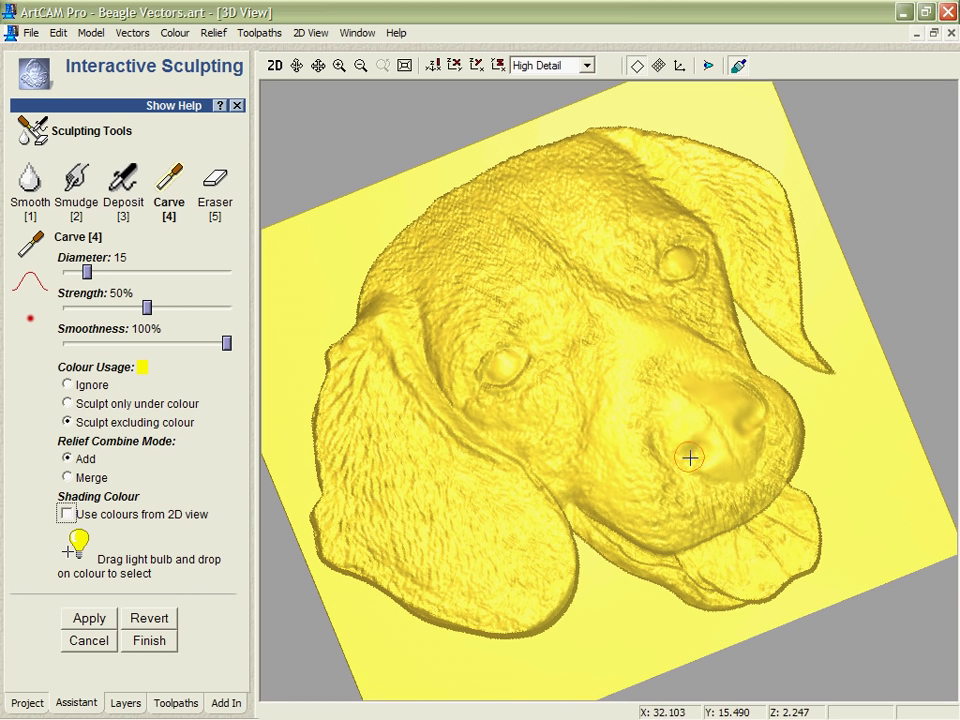
pyautogui.moveTo(704, 453); pyautogui.dragTo(755, 419)
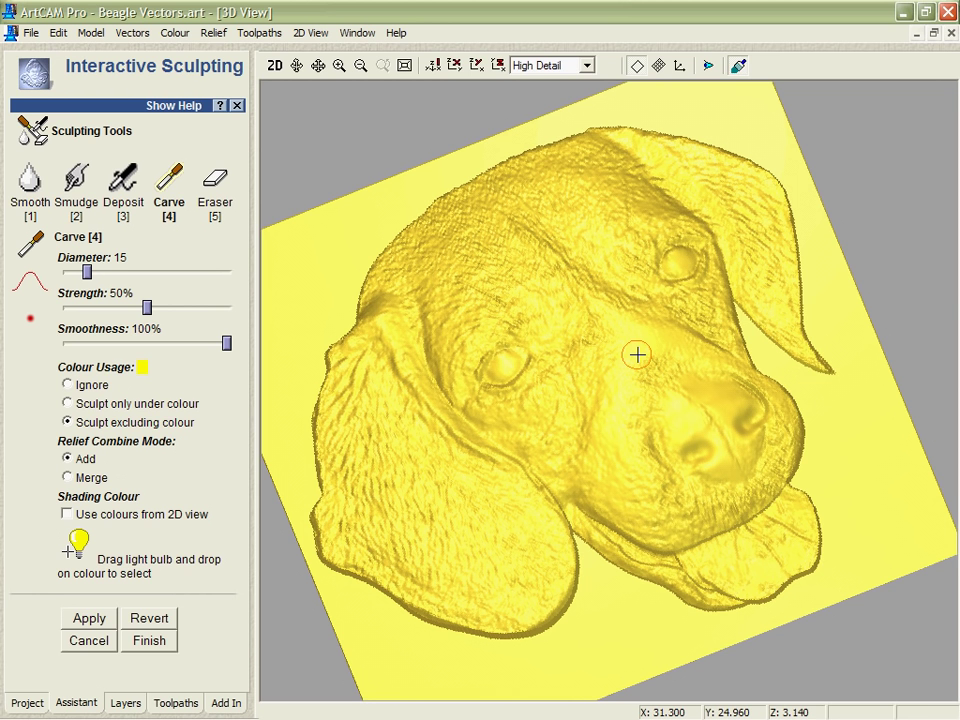
pyautogui.click(149, 640)
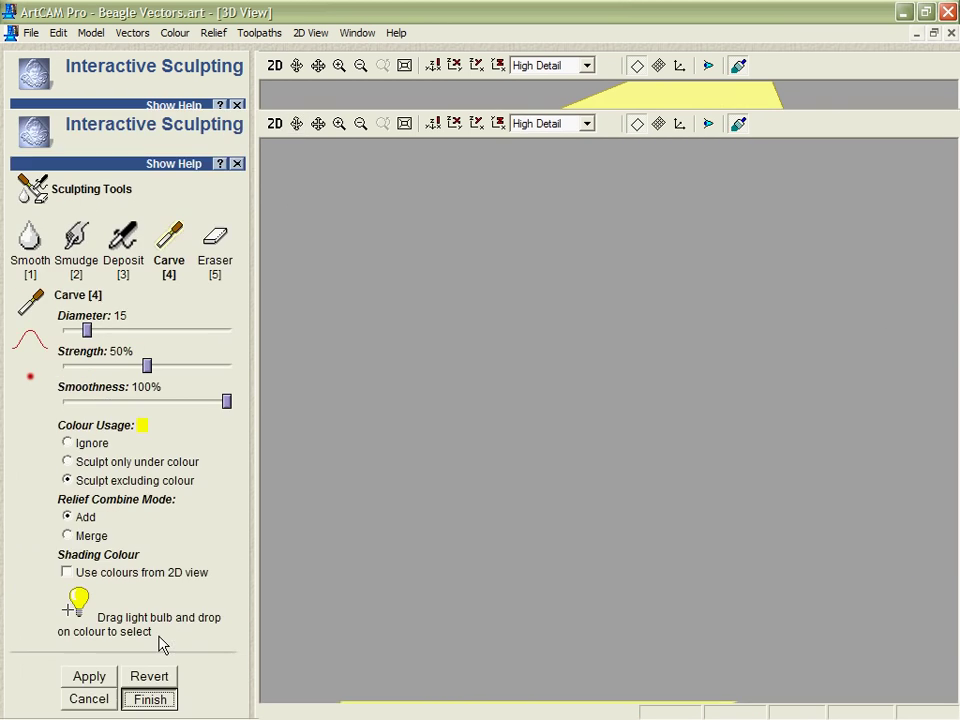